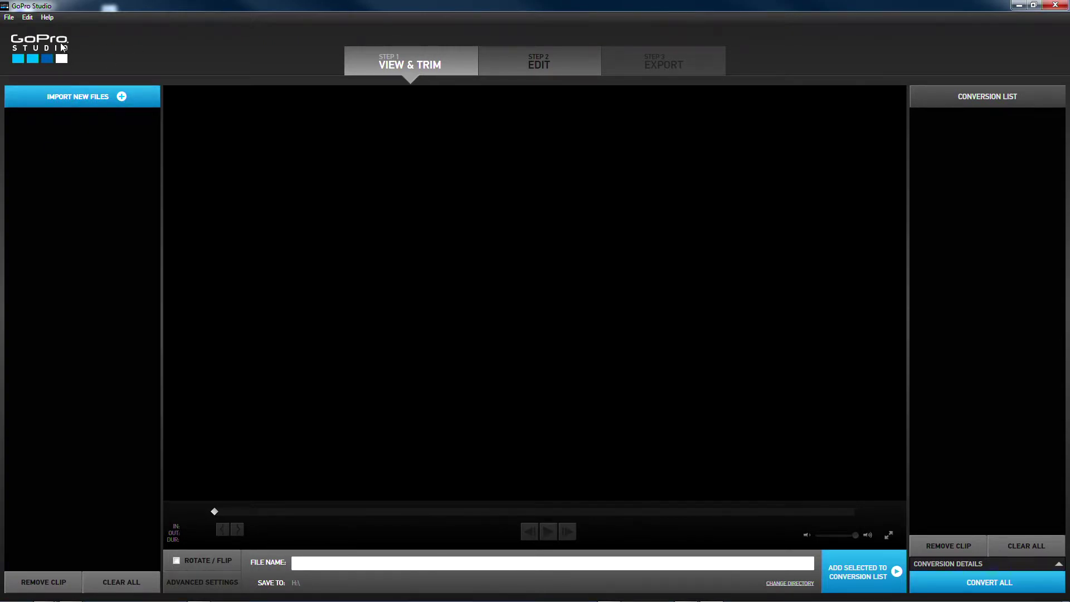
- Import GP013723.MP4 and set its out point at 00:00:15:21, leaving the in point at the clip's start
{"action": "left_click", "coordinate": [163, 172]}
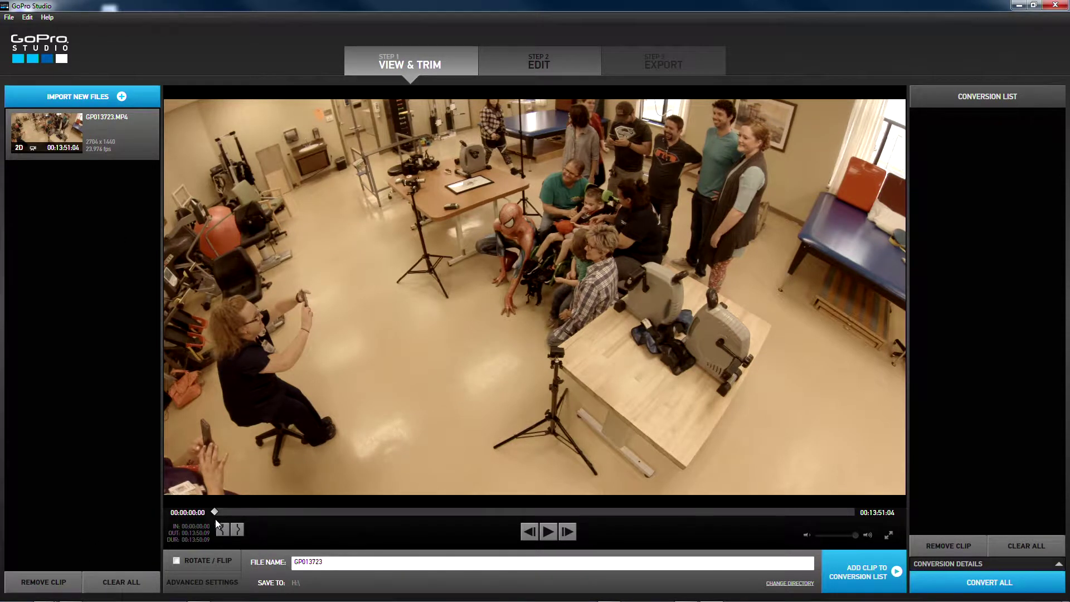
{"action": "mouse_move", "coordinate": [216, 512]}
{"action": "left_mouse_down"}
{"action": "mouse_move", "coordinate": [251, 509]}
{"action": "mouse_move", "coordinate": [203, 499]}
{"action": "mouse_move", "coordinate": [212, 511]}
{"action": "left_mouse_up"}
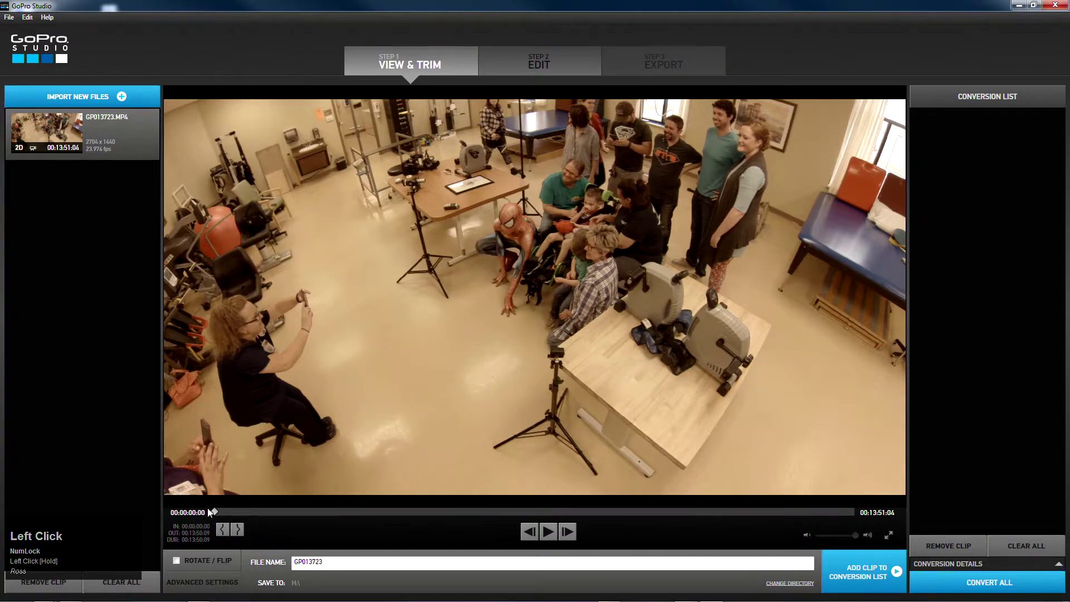
{"action": "left_click_drag", "start_coordinate": [214, 513], "coordinate": [226, 514]}
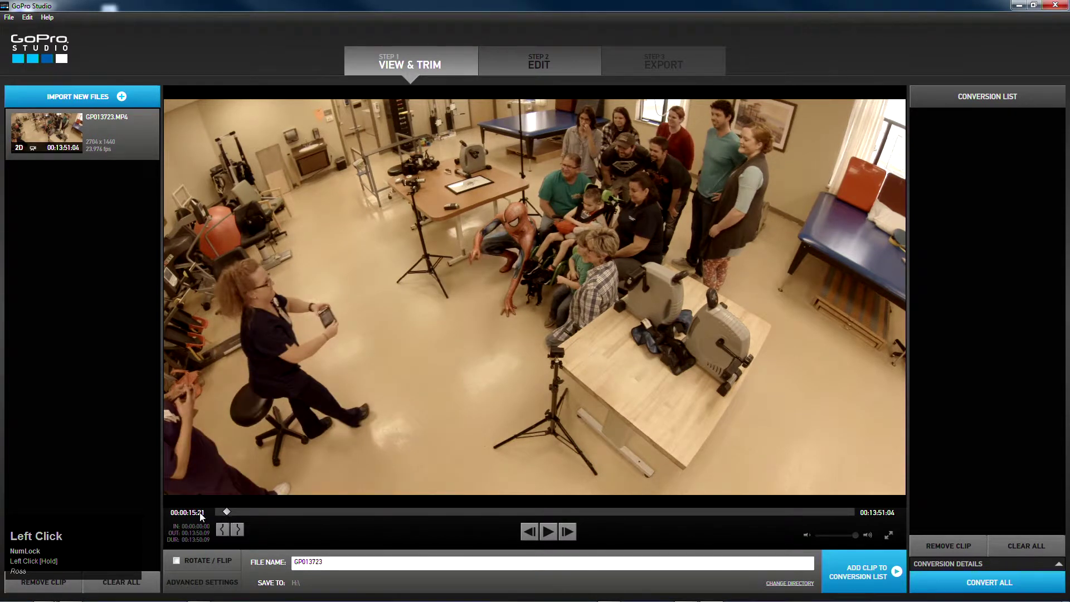
{"action": "left_click", "coordinate": [243, 531]}
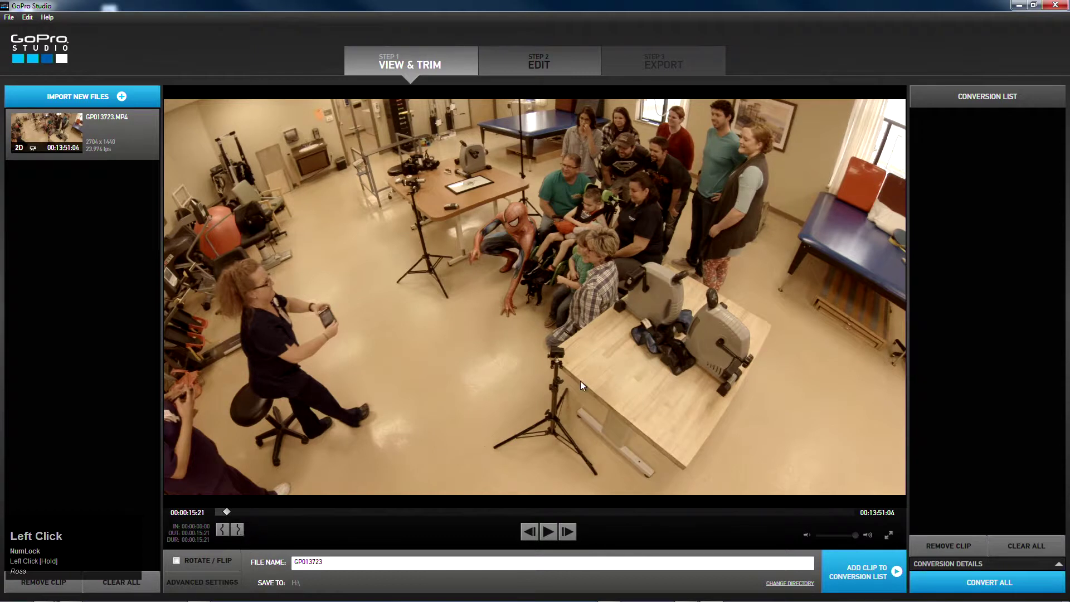
{"action": "mouse_move", "coordinate": [226, 513]}
{"action": "left_mouse_down"}
{"action": "mouse_move", "coordinate": [210, 515]}
{"action": "mouse_move", "coordinate": [224, 515]}
{"action": "left_mouse_up"}
- Accept the advanced conversion settings with source image size and frame rate, AVI file format and High quality
{"action": "left_click", "coordinate": [196, 583]}
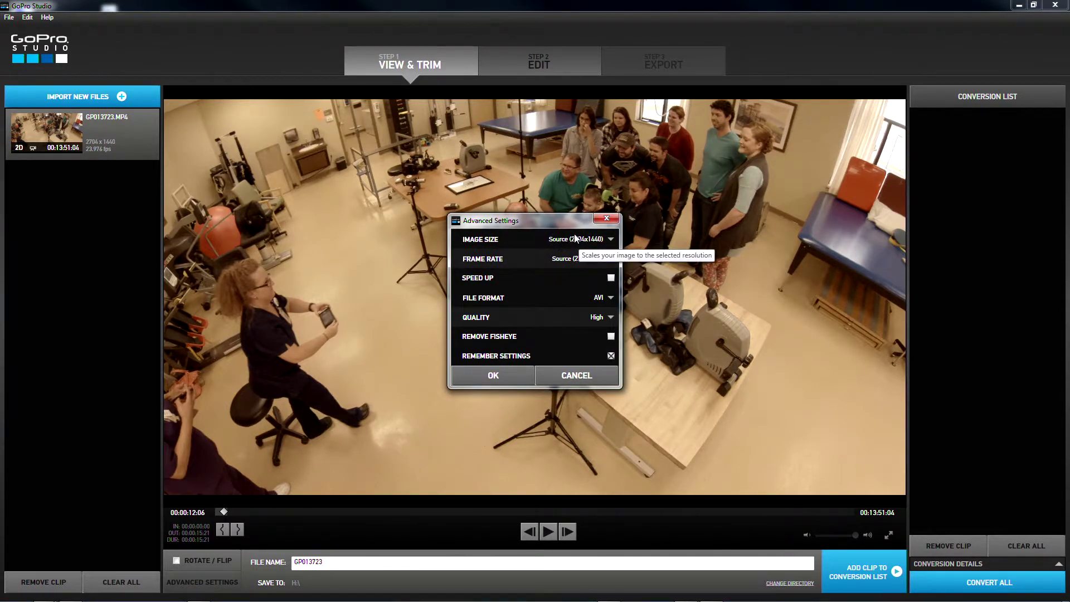
{"action": "left_click", "coordinate": [550, 275]}
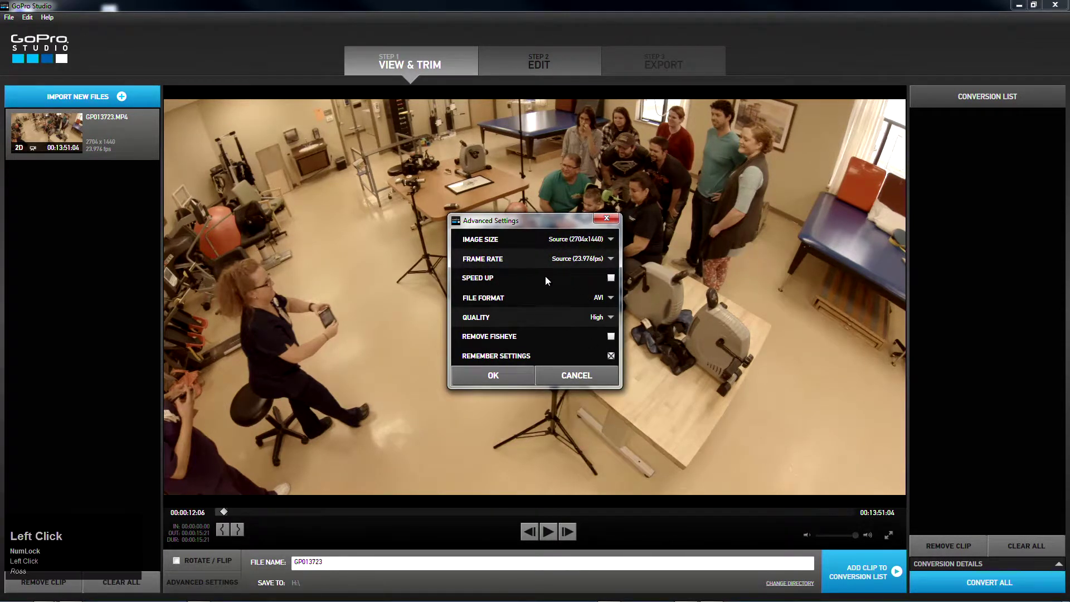
{"action": "left_click", "coordinate": [610, 299]}
{"action": "left_click_drag", "start_coordinate": [610, 297], "coordinate": [548, 315]}
{"action": "left_click", "coordinate": [605, 300]}
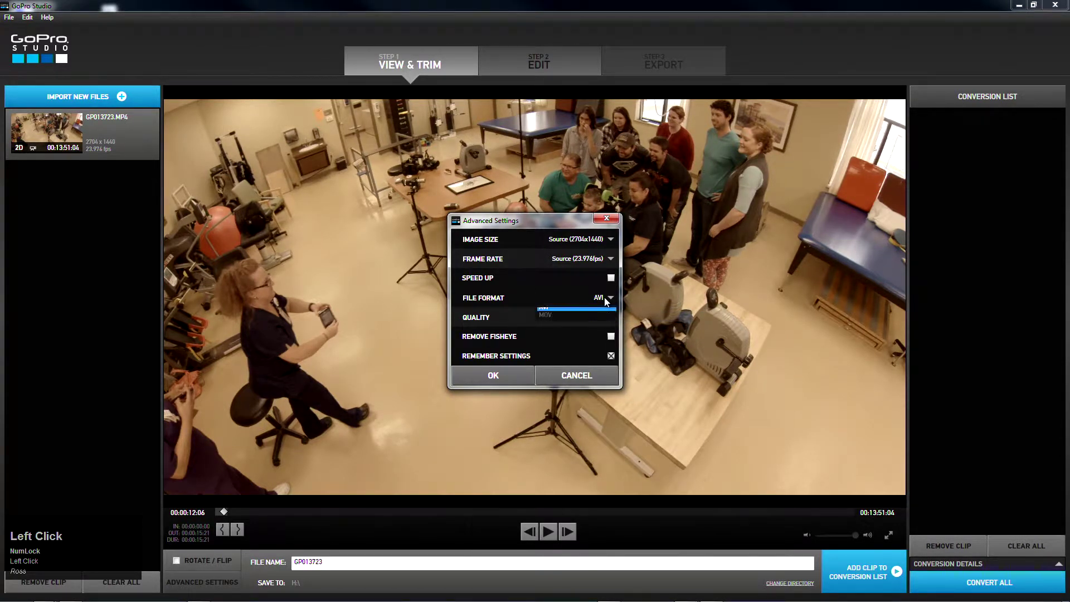
{"action": "left_click_drag", "start_coordinate": [542, 324], "coordinate": [549, 315]}
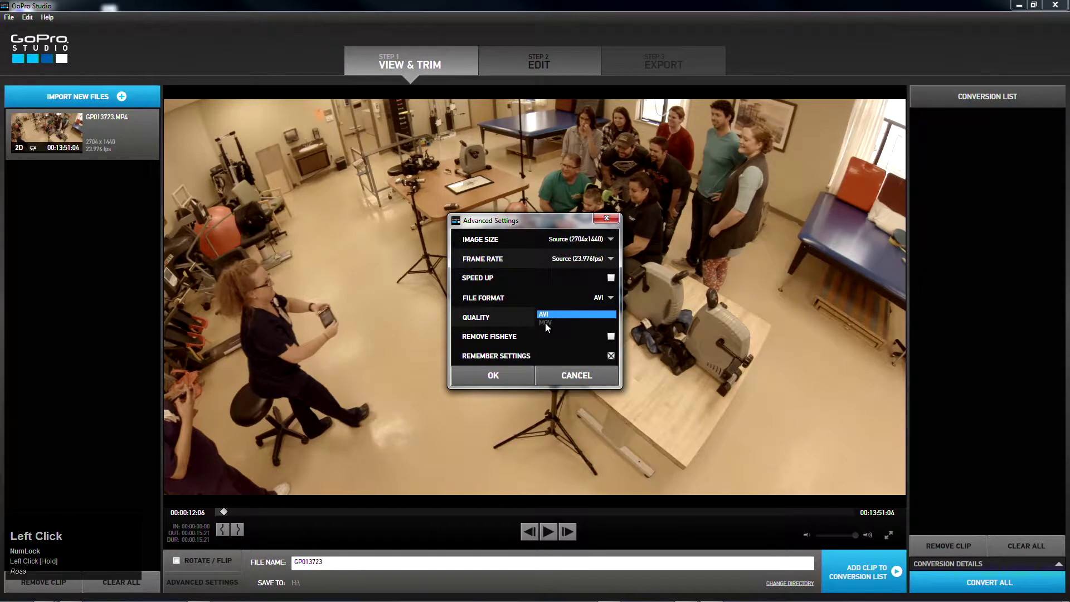
{"action": "left_click", "coordinate": [608, 298]}
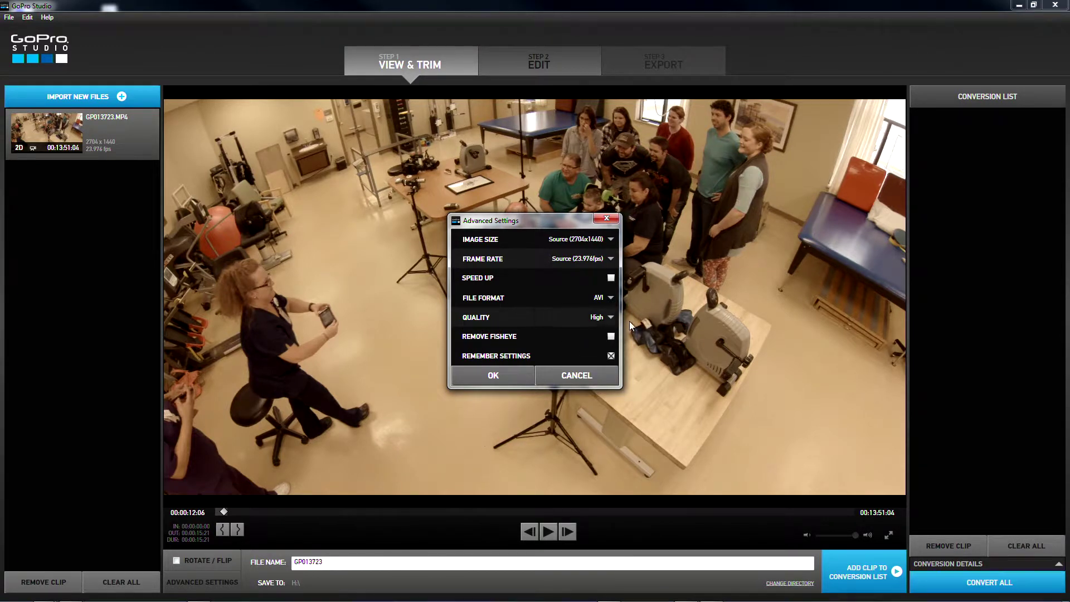
{"action": "left_click", "coordinate": [611, 318]}
{"action": "left_click", "coordinate": [610, 319]}
{"action": "left_click", "coordinate": [486, 376]}
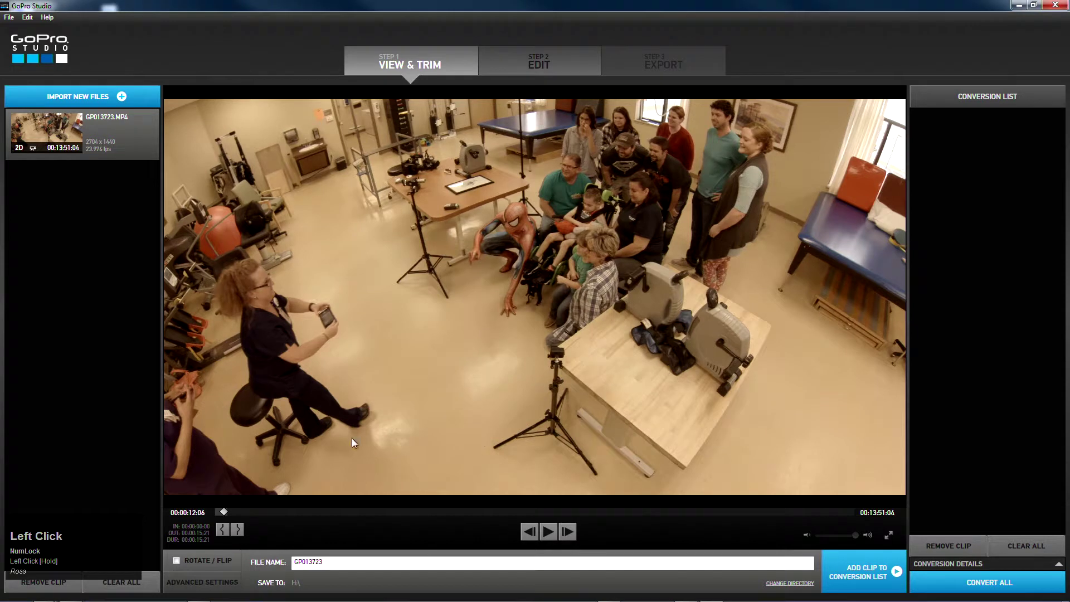
- Choose Temp Drive (H:) as the save location for the converted clip
{"action": "left_click", "coordinate": [787, 585]}
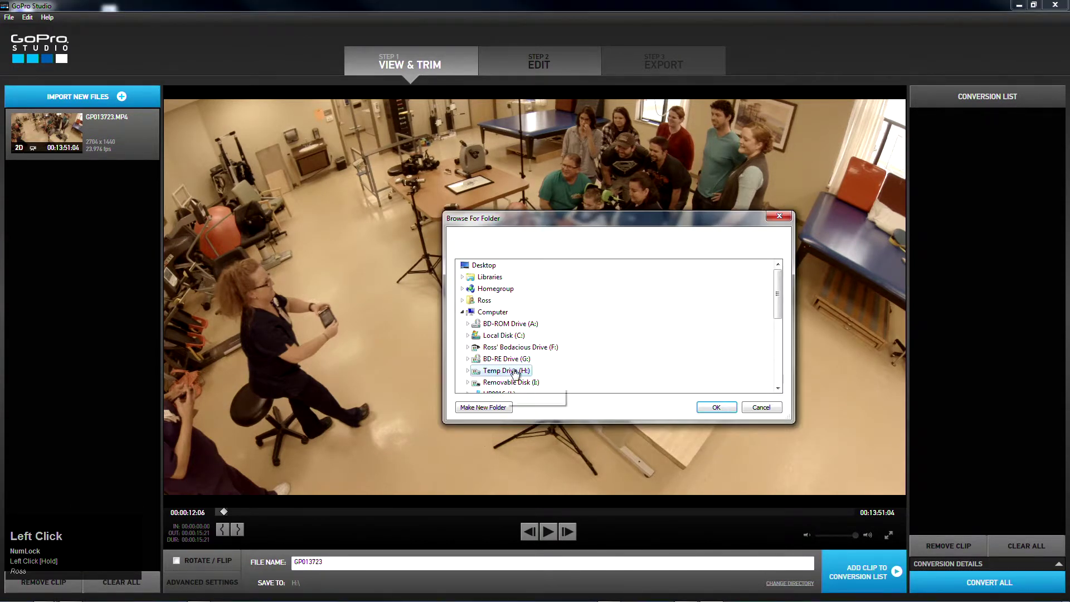
{"action": "left_click", "coordinate": [515, 373]}
{"action": "left_click", "coordinate": [717, 407]}
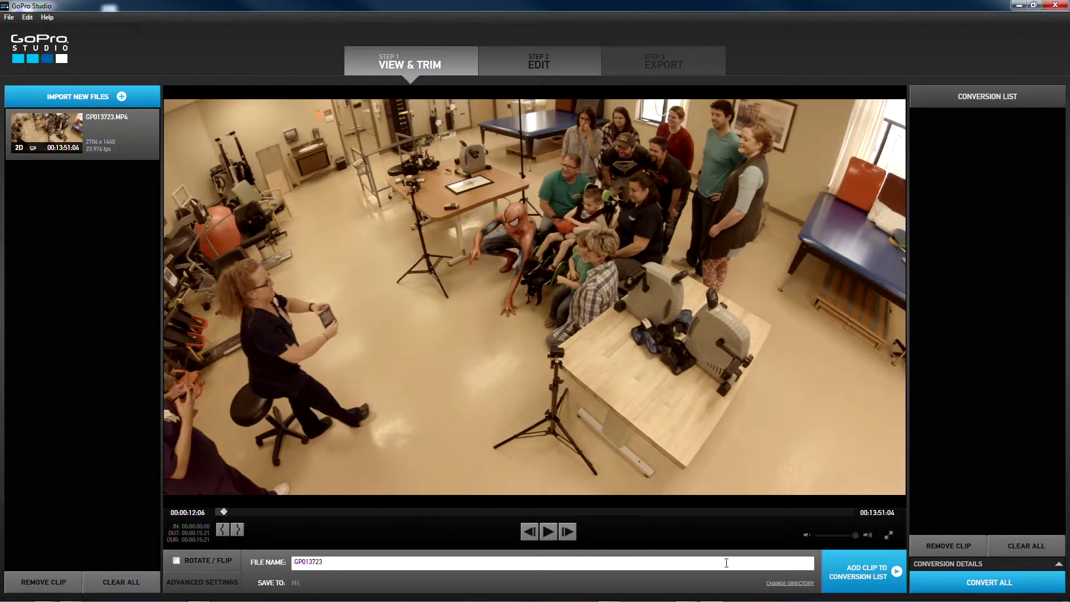
- Add the trimmed clip to the conversion list and convert it
{"action": "left_click", "coordinate": [877, 576]}
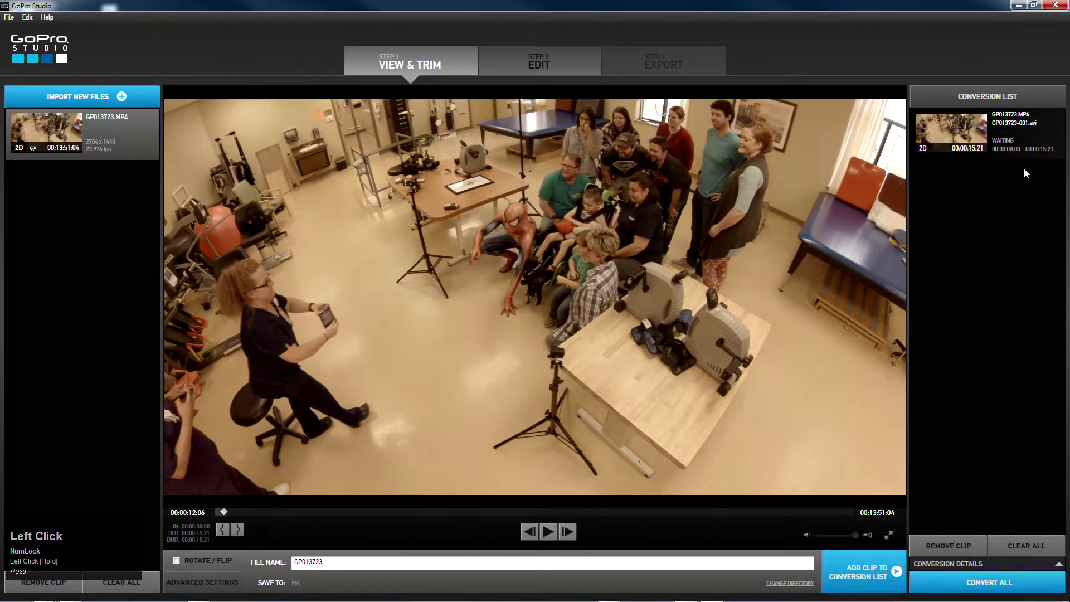
{"action": "left_click", "coordinate": [1024, 133]}
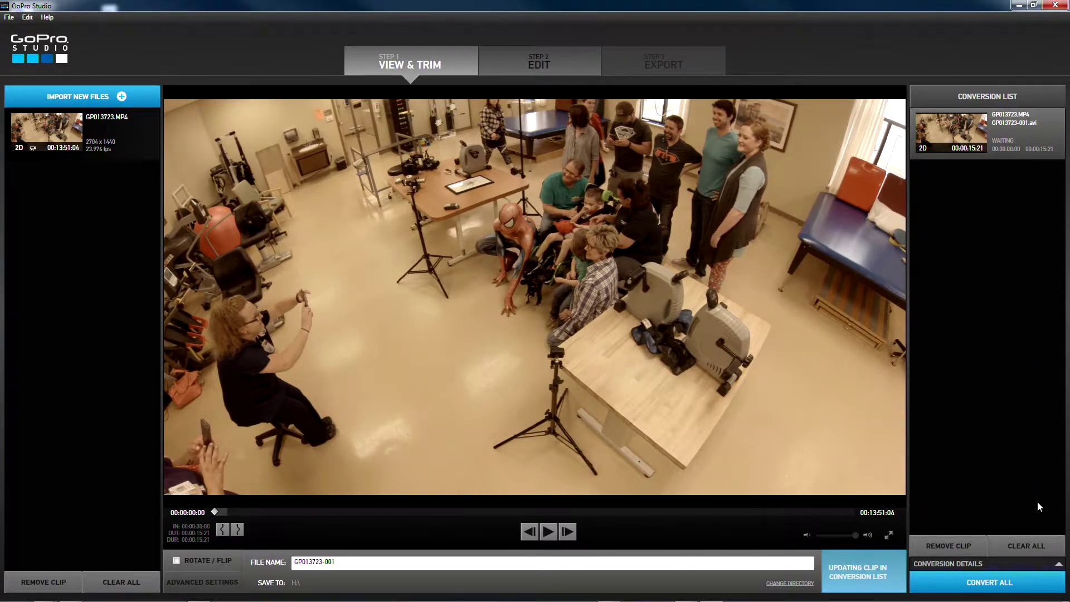
{"action": "left_click", "coordinate": [1010, 584]}
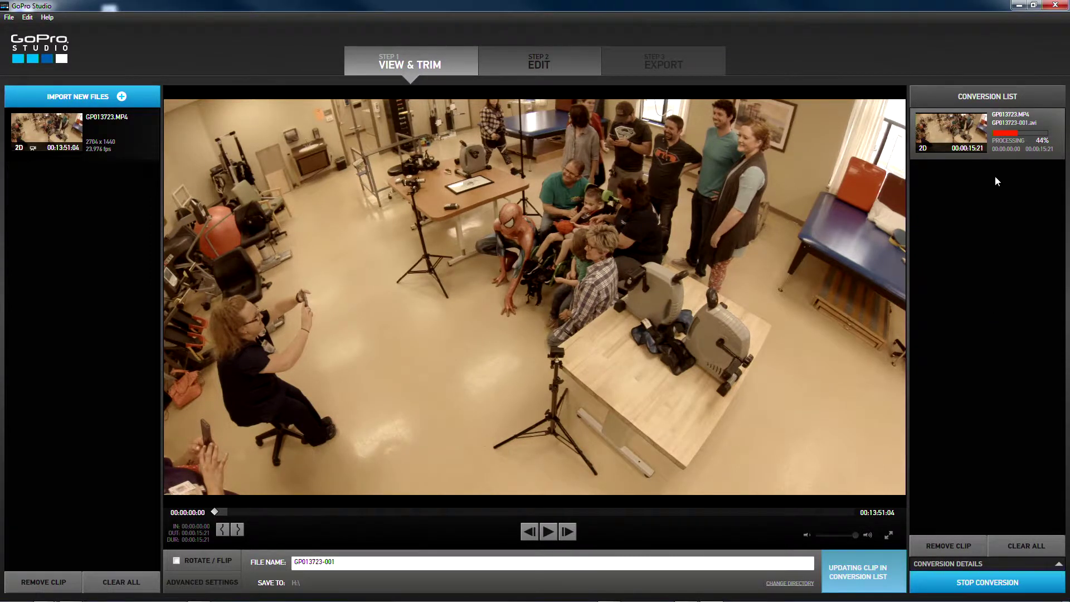
{"action": "mouse_move", "coordinate": [1016, 146]}
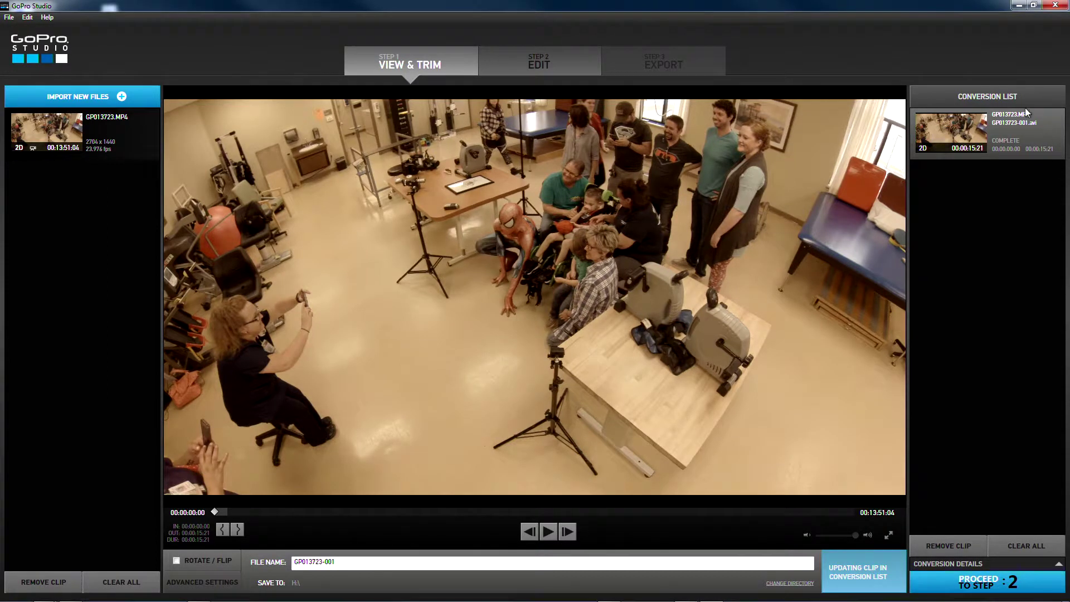
- Proceed to the editing stage and create the movie from the Blank Template
{"action": "left_click", "coordinate": [997, 588]}
{"action": "left_click", "coordinate": [988, 585]}
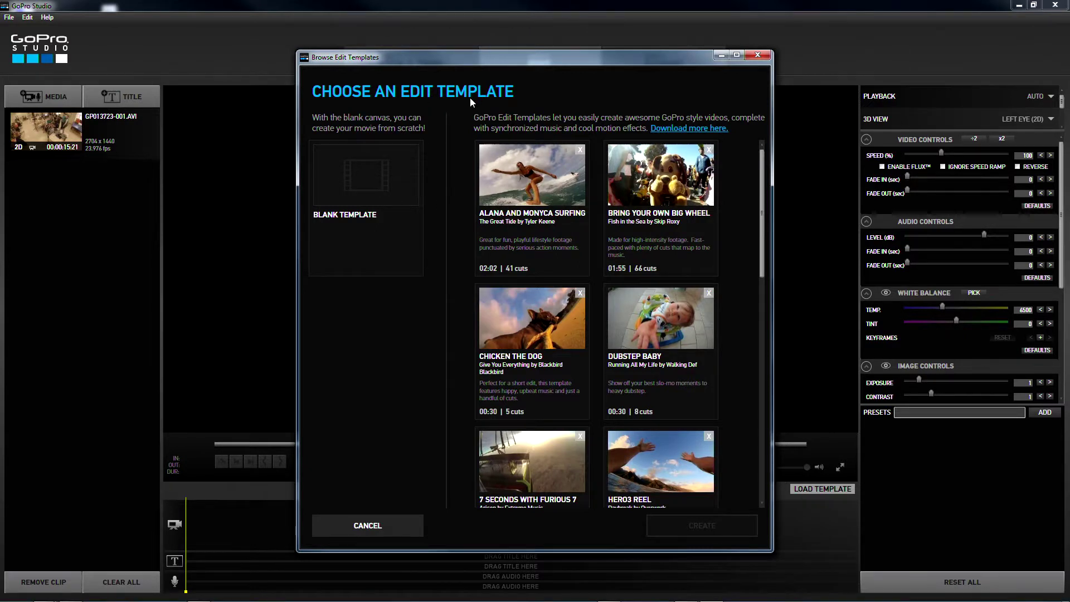
{"action": "left_click_drag", "start_coordinate": [762, 159], "coordinate": [785, 107]}
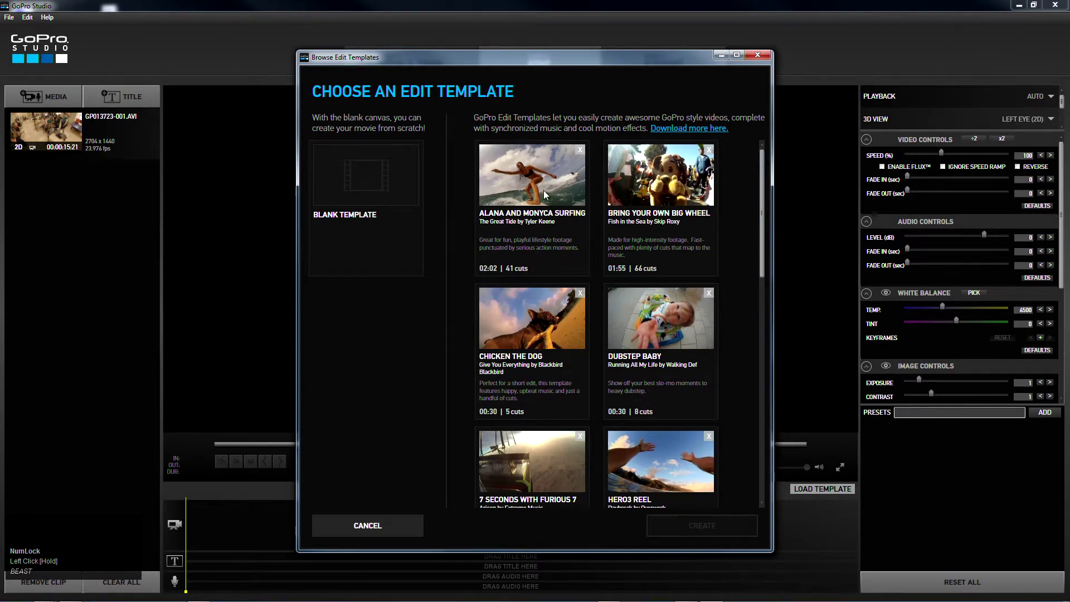
{"action": "left_click", "coordinate": [361, 183]}
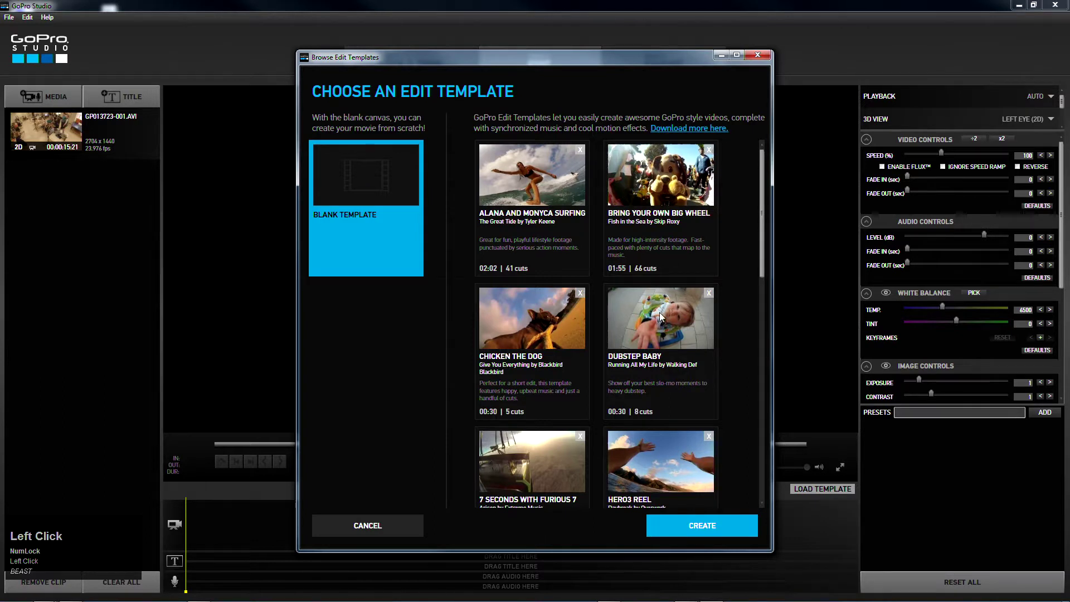
{"action": "left_click_drag", "start_coordinate": [761, 187], "coordinate": [774, 144]}
{"action": "left_click_drag", "start_coordinate": [760, 190], "coordinate": [760, 190]}
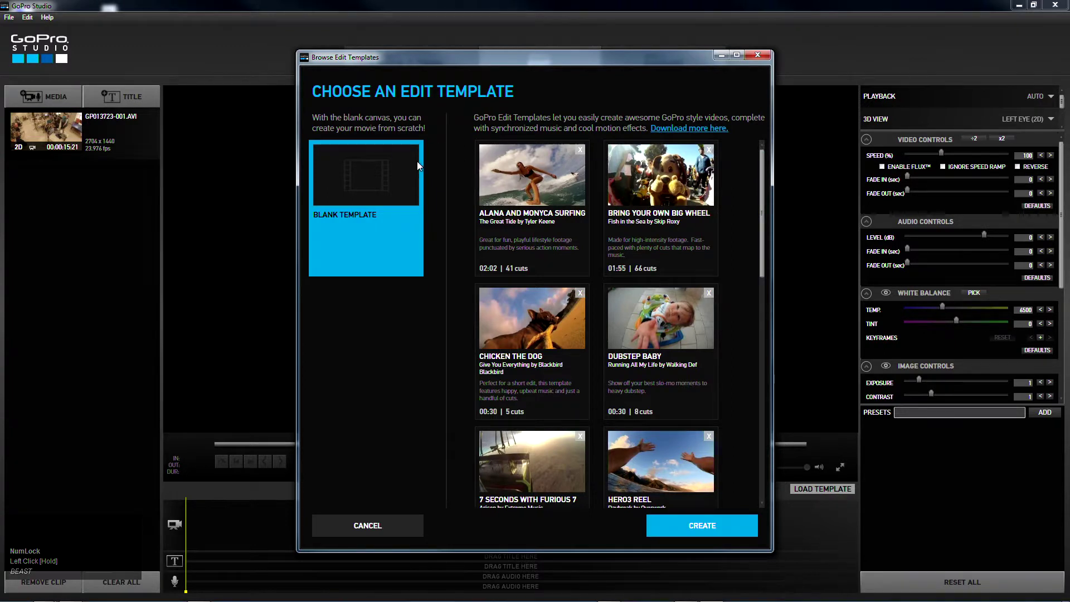
{"action": "left_click", "coordinate": [695, 529]}
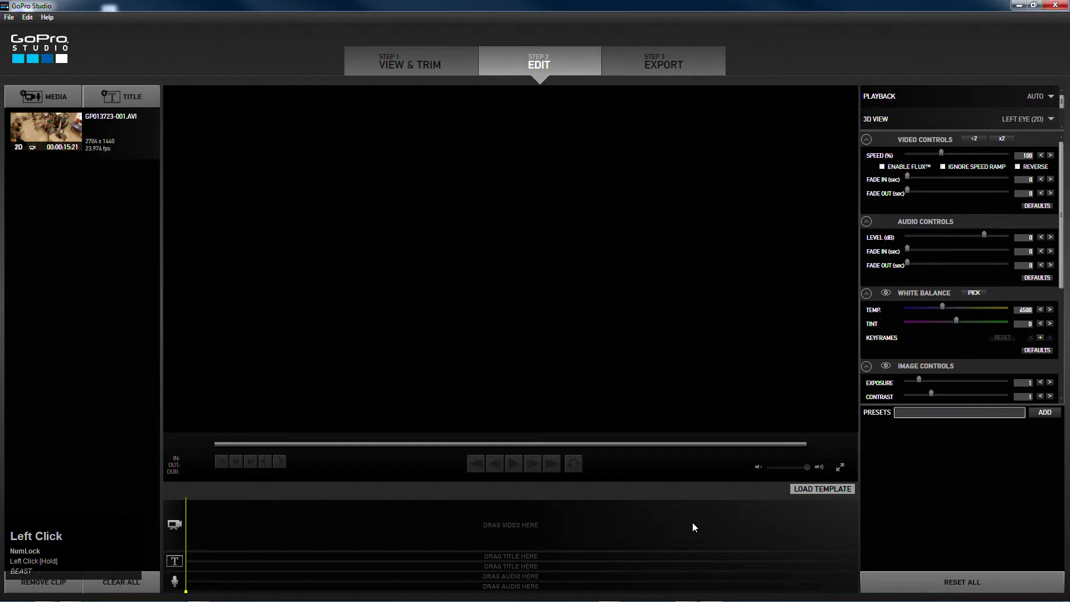
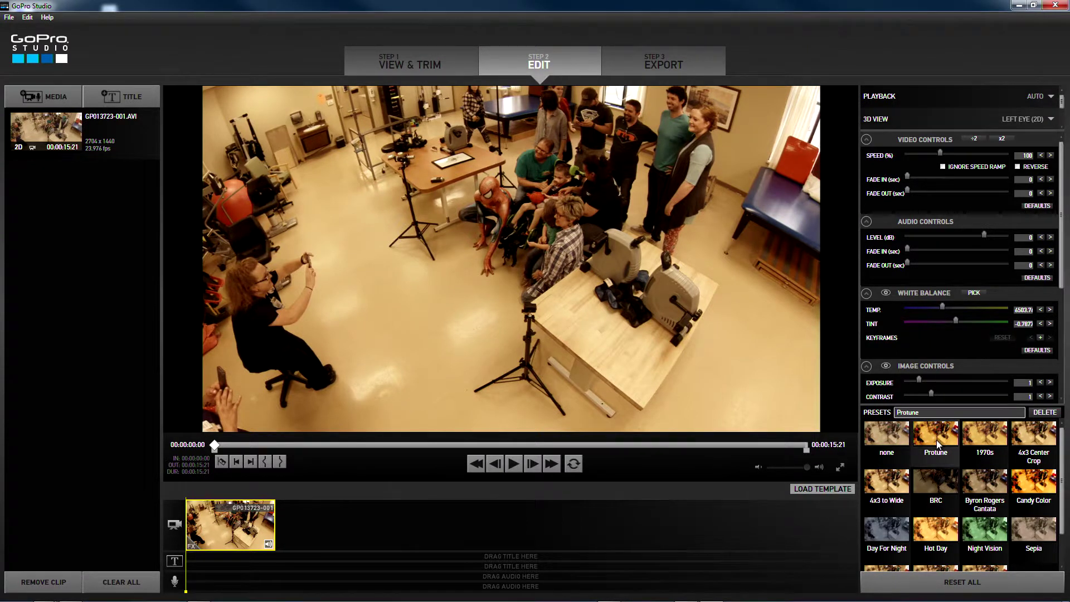
- Compare the Protune and Candy Color presets with the unprocessed look on the timeline clip, finishing with the none preset
{"action": "left_click", "coordinate": [936, 439]}
{"action": "left_click", "coordinate": [1039, 486]}
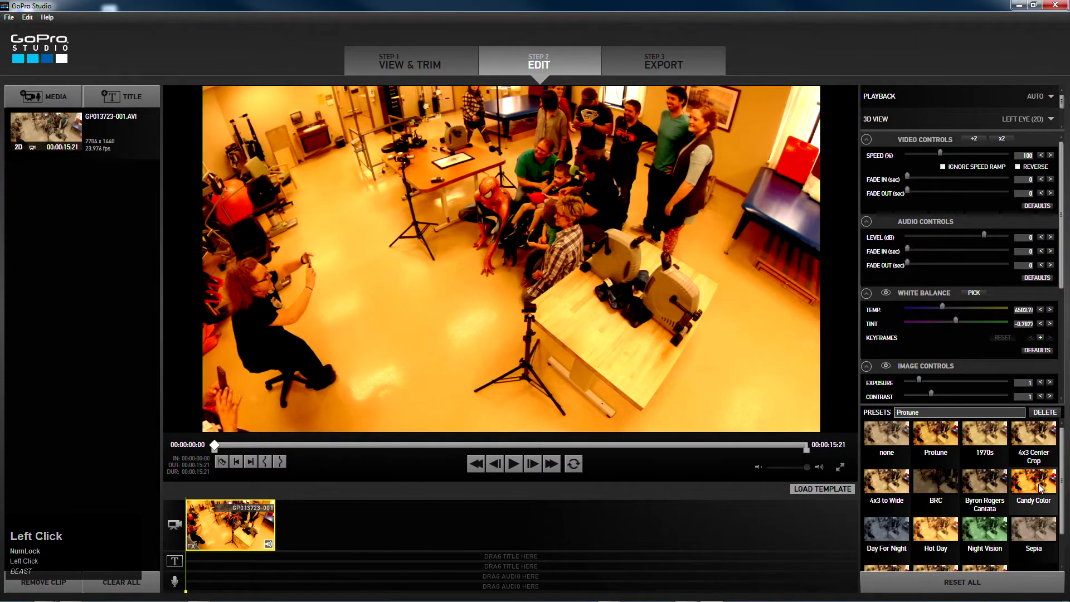
{"action": "left_click", "coordinate": [938, 435]}
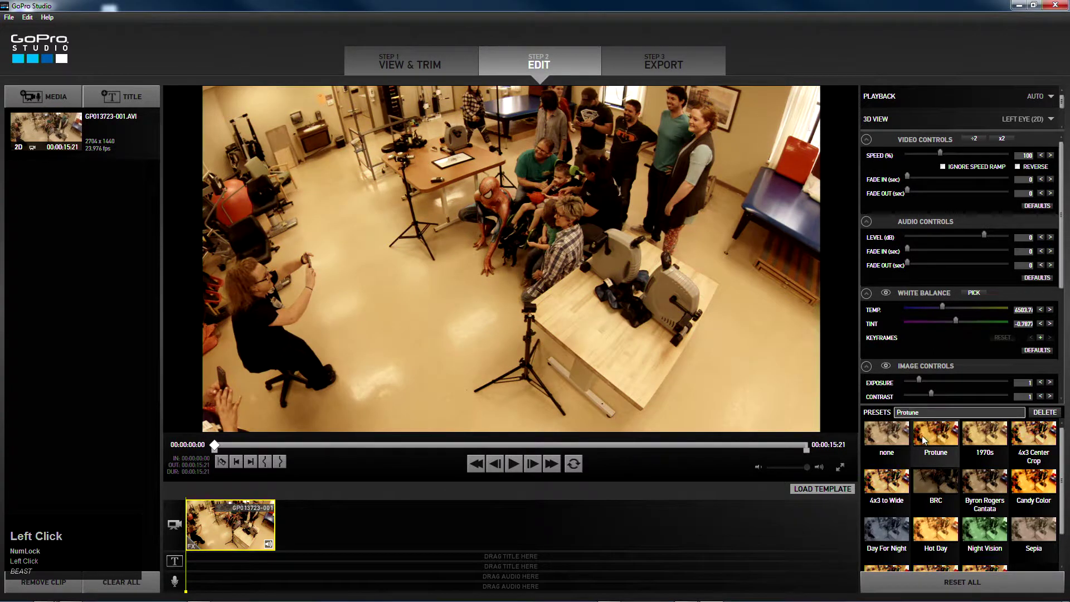
{"action": "left_click", "coordinate": [889, 436]}
{"action": "left_click", "coordinate": [932, 437]}
{"action": "left_click", "coordinate": [884, 432]}
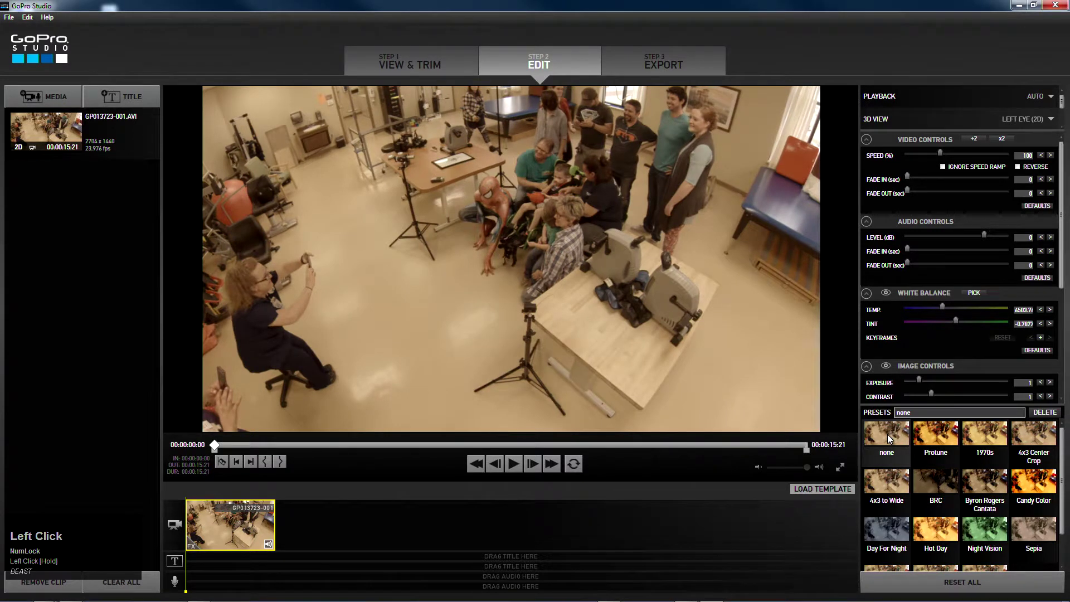
{"action": "left_click", "coordinate": [942, 430]}
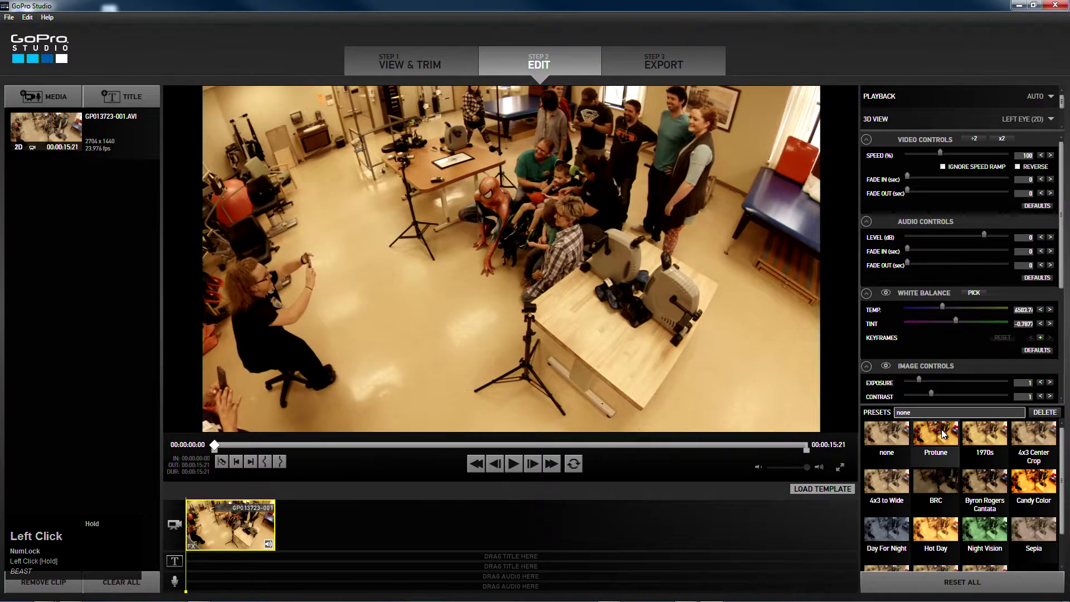
{"action": "left_click", "coordinate": [891, 433]}
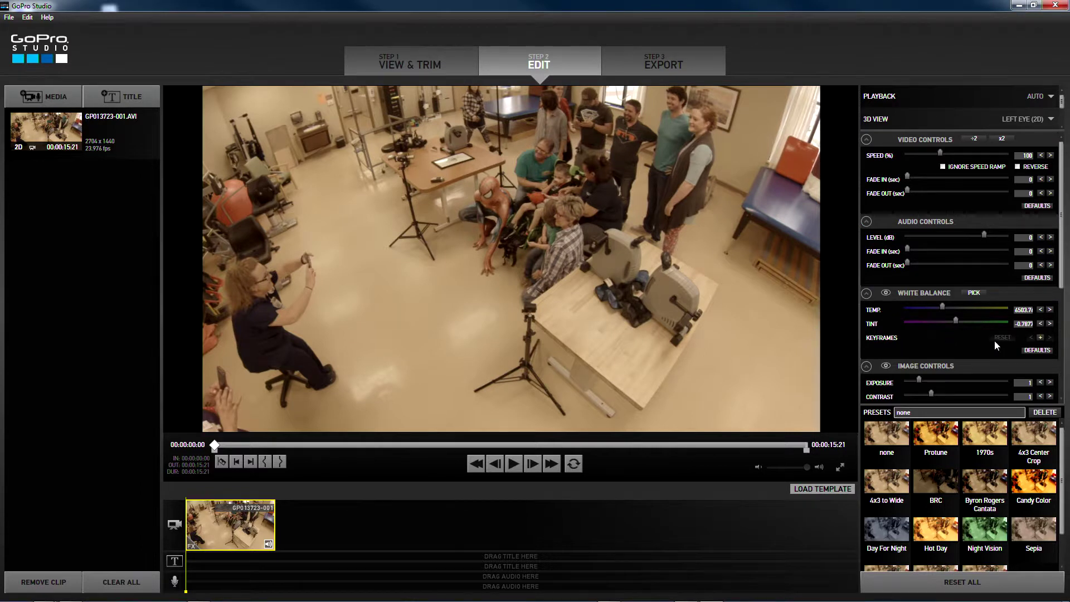
- Set the clip's white balance by sampling the grey exercise machine in the frame
{"action": "scroll", "coordinate": [998, 233], "scroll_direction": "up", "scroll_amount": 2}
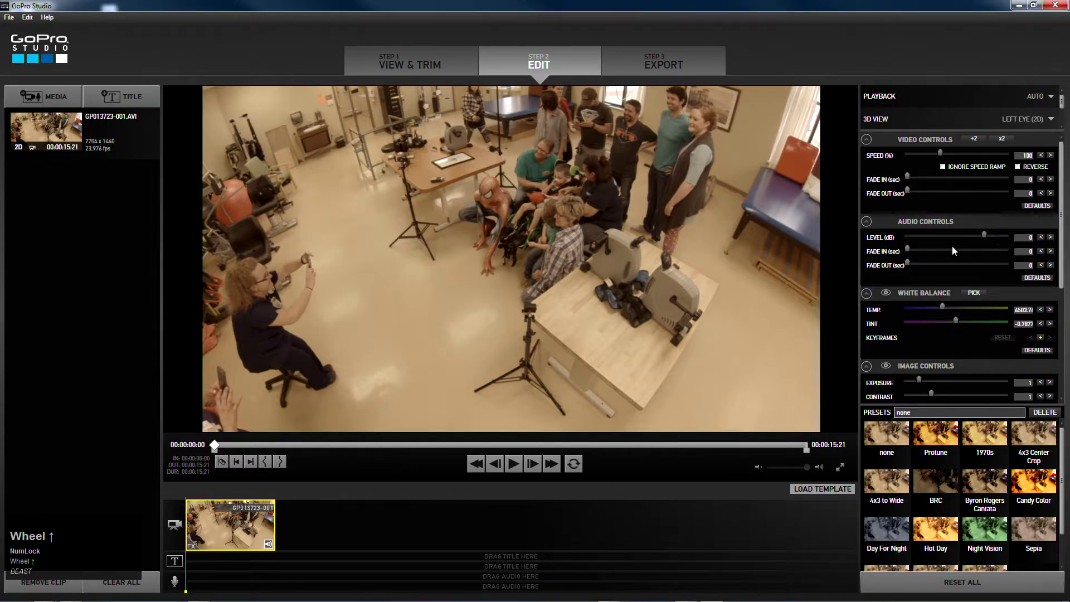
{"action": "left_click", "coordinate": [971, 292]}
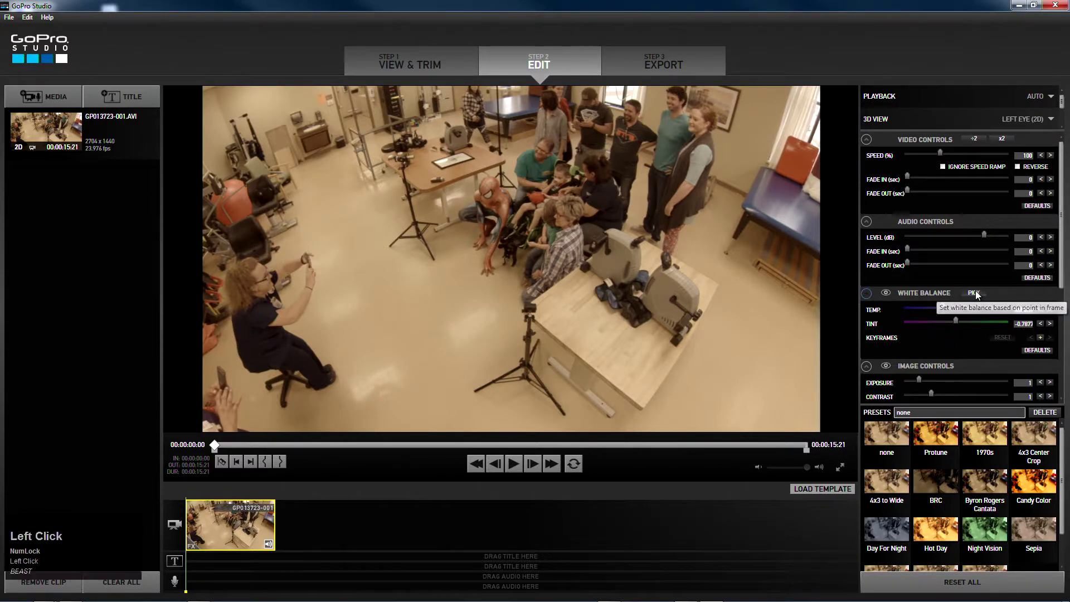
{"action": "left_click", "coordinate": [606, 264]}
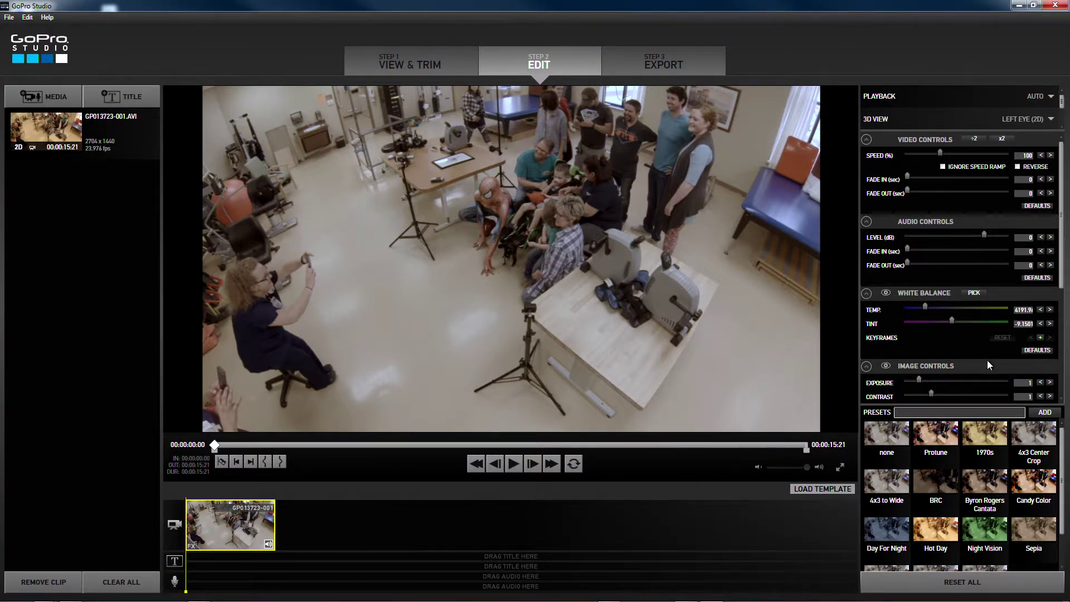
- Raise the clip's contrast to about 1.27 and reduce its saturation to 0
{"action": "left_click_drag", "start_coordinate": [932, 396], "coordinate": [940, 396]}
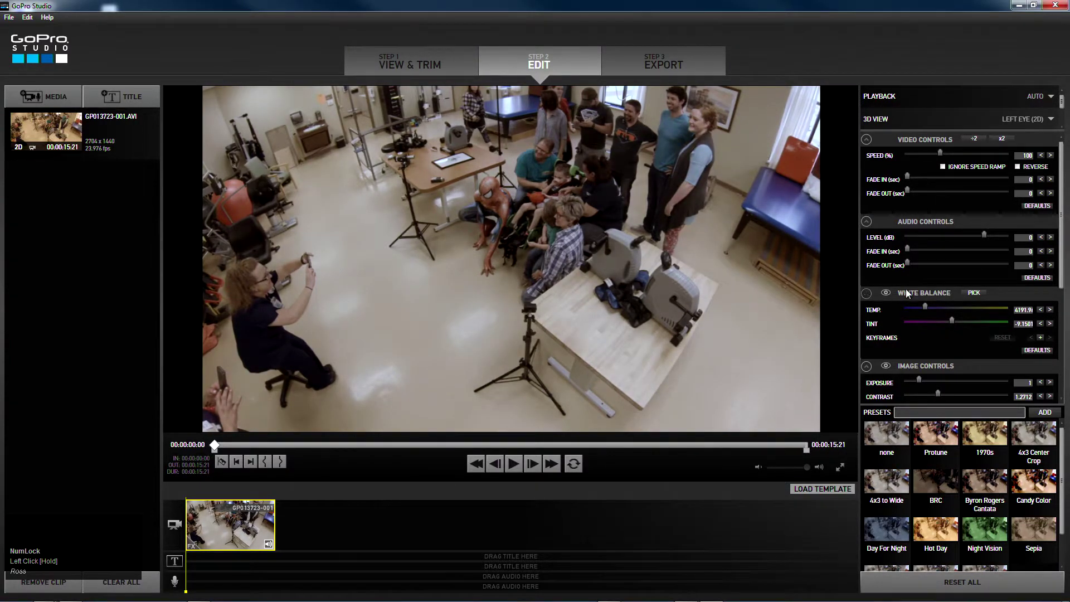
{"action": "scroll", "coordinate": [905, 290], "scroll_direction": "down", "scroll_amount": 2}
{"action": "scroll", "coordinate": [904, 333], "scroll_direction": "down", "scroll_amount": 2}
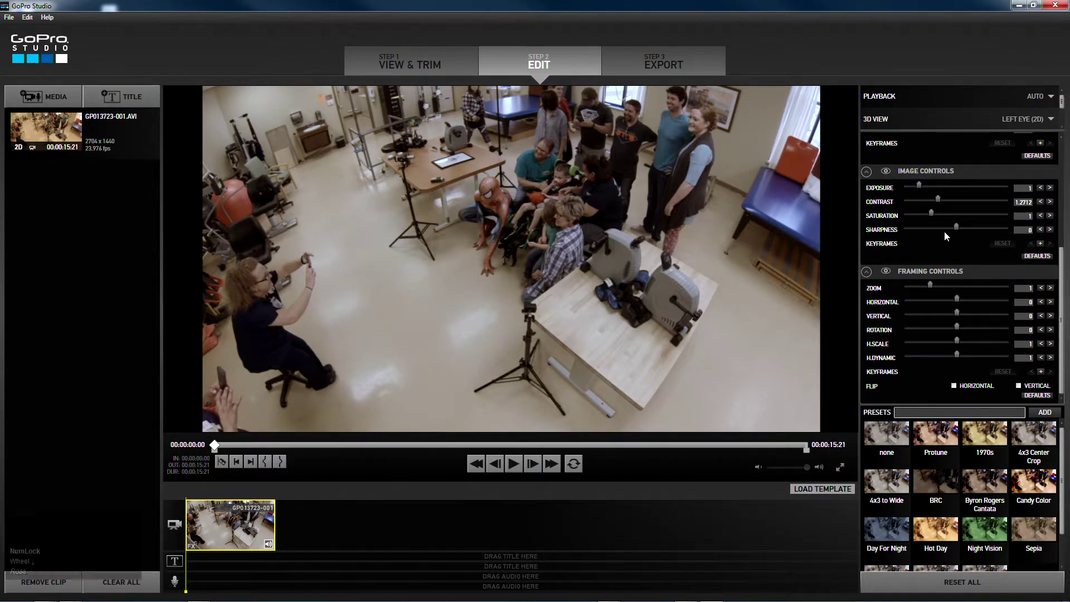
{"action": "left_click_drag", "start_coordinate": [931, 213], "coordinate": [906, 215]}
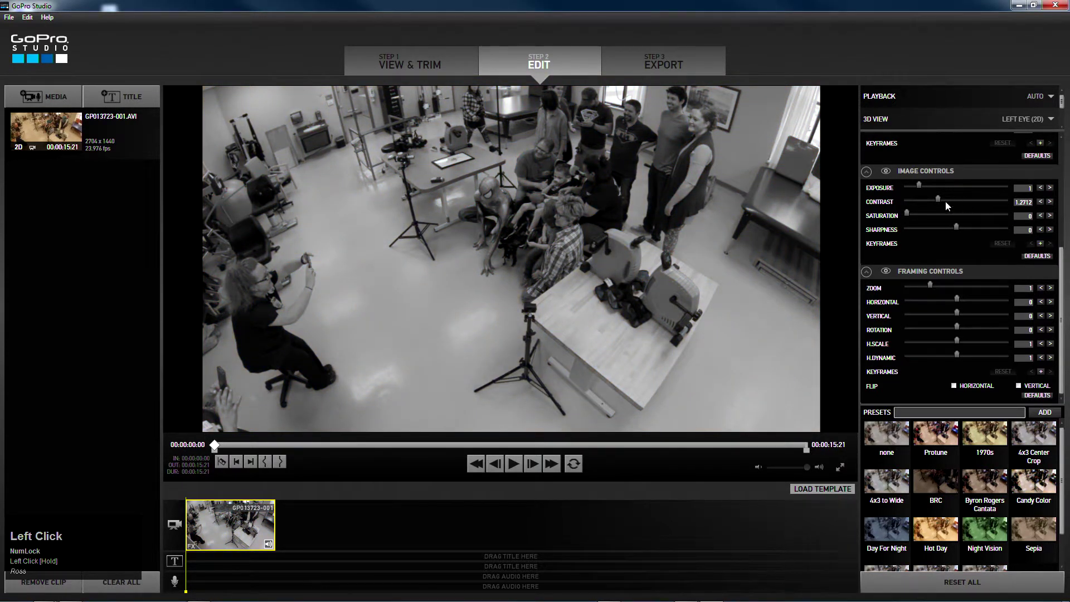
- Lower the clip's contrast to 0, and bring it back up to about 0.9
{"action": "left_click_drag", "start_coordinate": [935, 198], "coordinate": [842, 192]}
{"action": "left_click", "coordinate": [906, 199]}
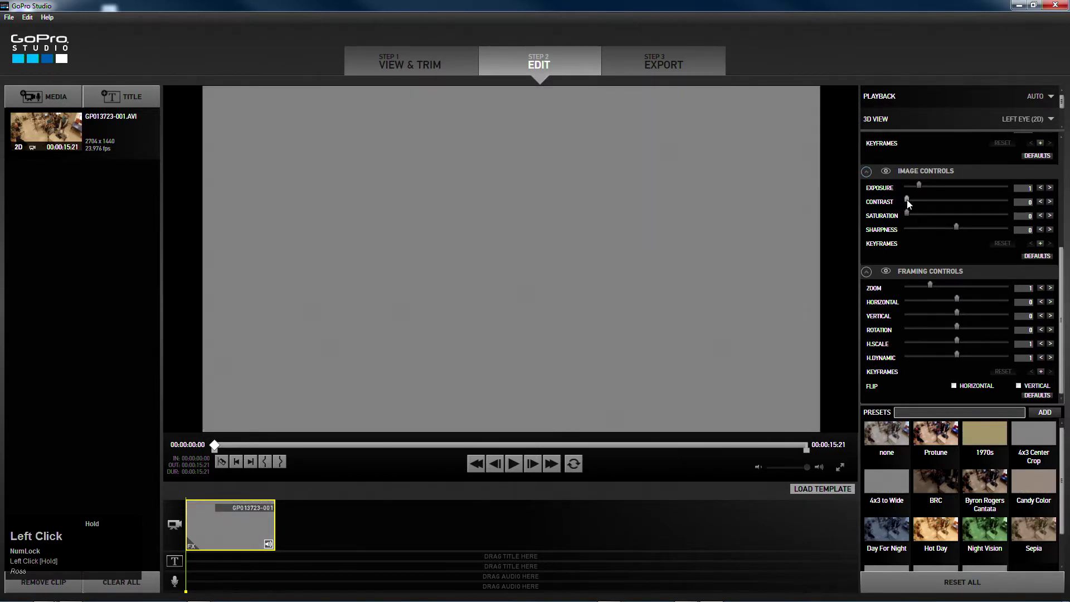
{"action": "left_click_drag", "start_coordinate": [894, 199], "coordinate": [927, 205]}
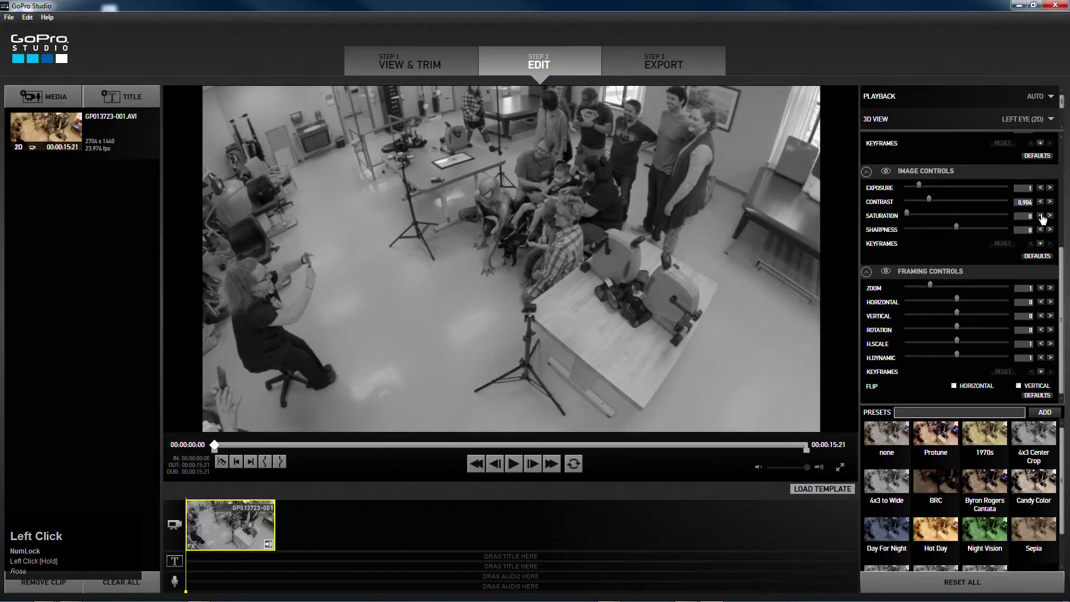
- Reset the timeline clip's image controls to their defaults and apply the none preset
{"action": "left_click", "coordinate": [1038, 255]}
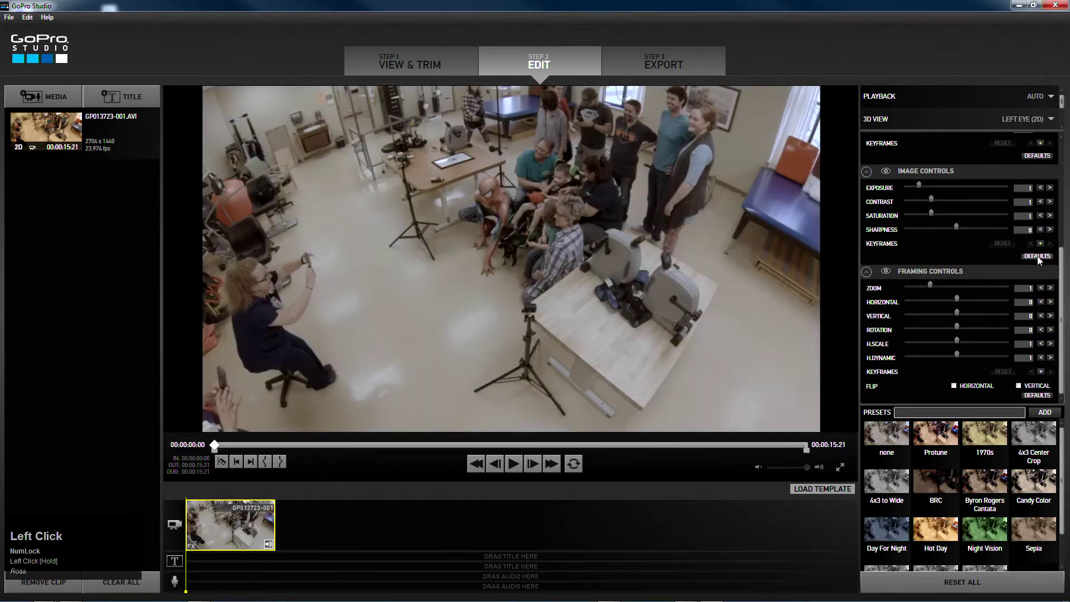
{"action": "left_click", "coordinate": [885, 434]}
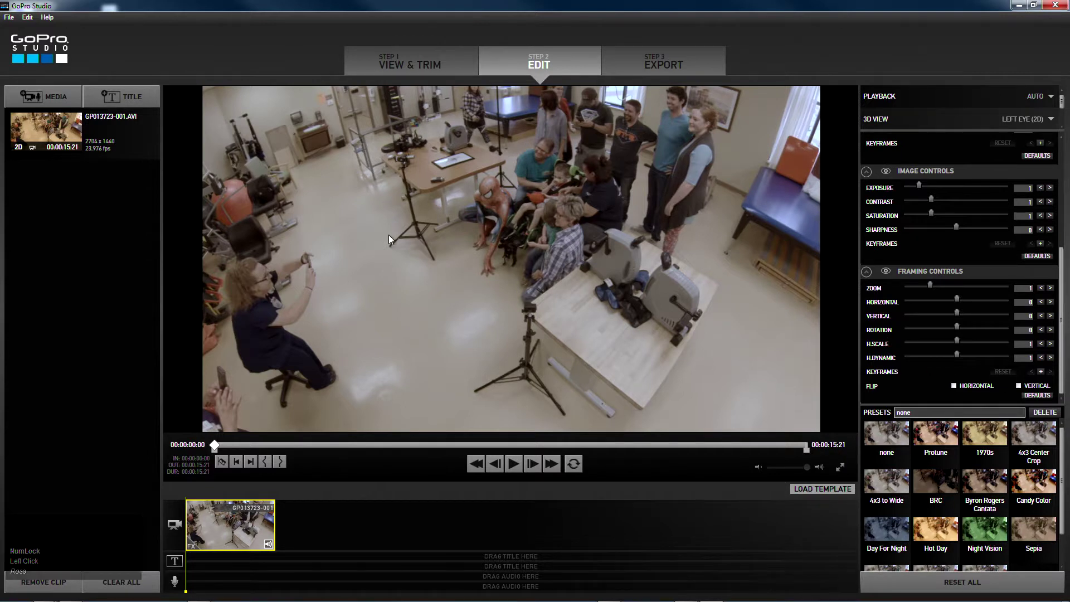
- Compare the source clip GP013723-001.AVI in the media bin with the timeline clip, finishing on the source clip
{"action": "right_click", "coordinate": [87, 141]}
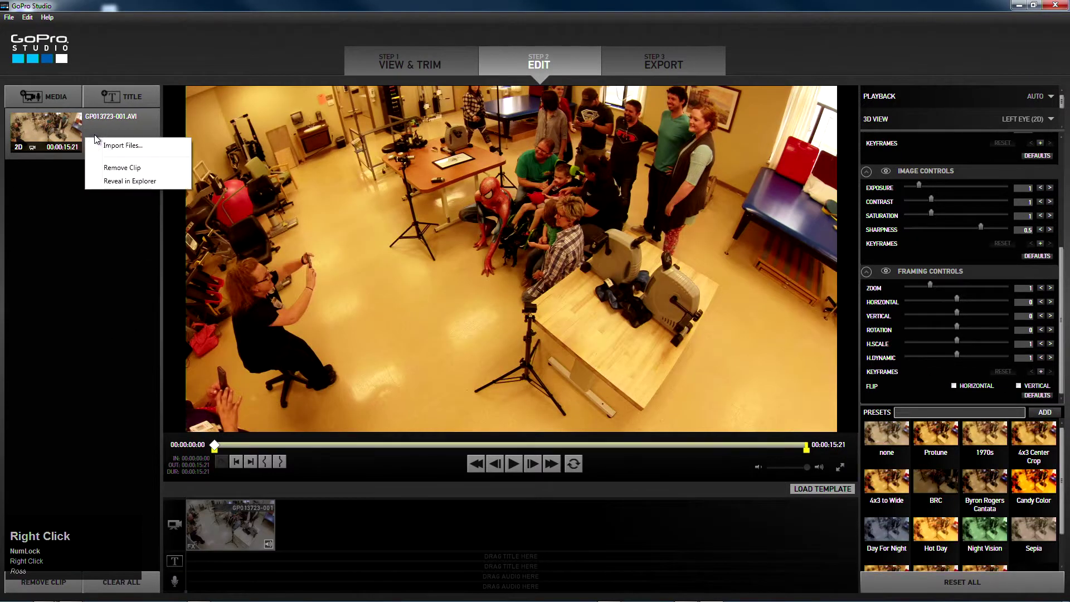
{"action": "left_click", "coordinate": [116, 125]}
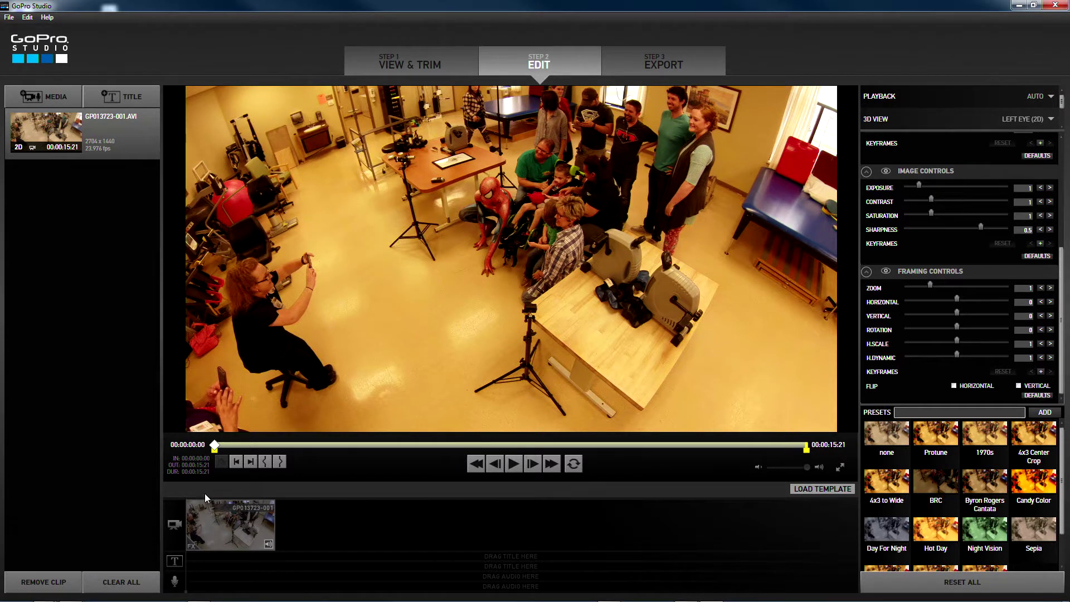
{"action": "left_click", "coordinate": [245, 541]}
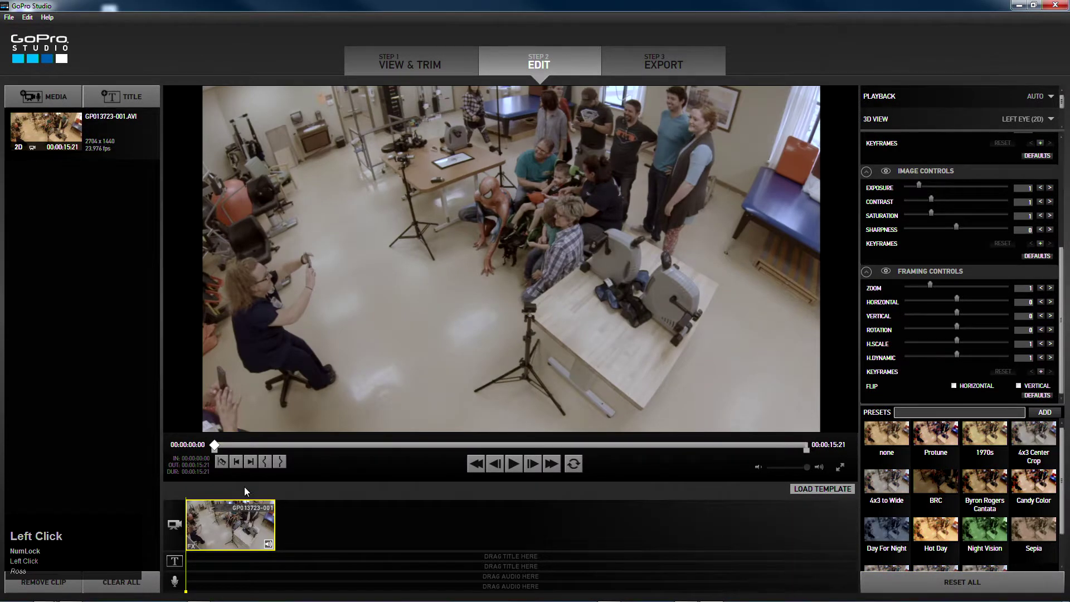
{"action": "left_click", "coordinate": [106, 141]}
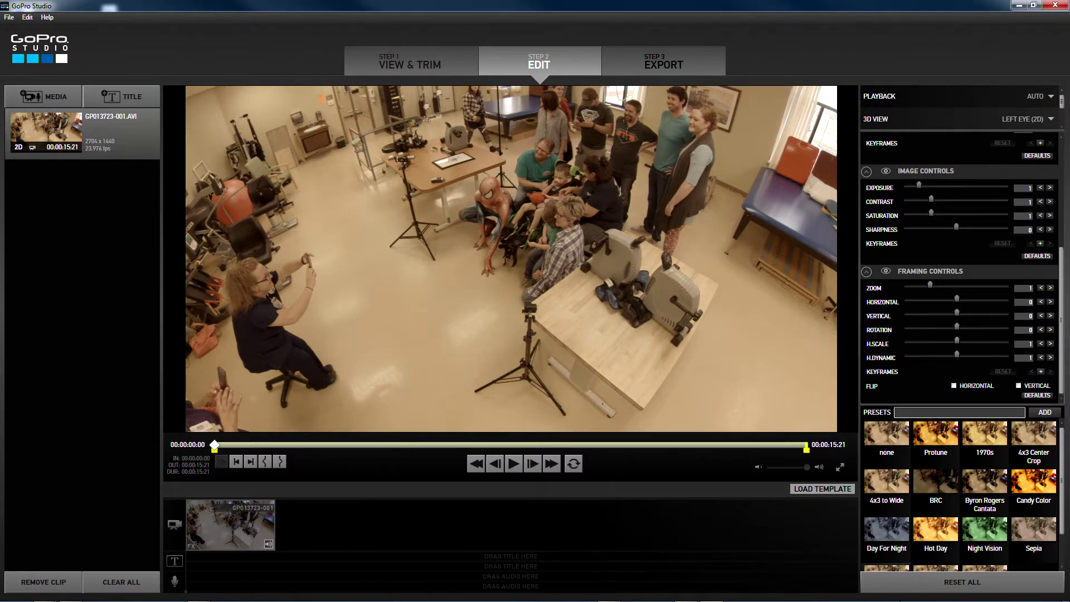
- Bring up the Active Metadata options of the GoPro utility running in the system tray
{"action": "left_click", "coordinate": [1017, 7]}
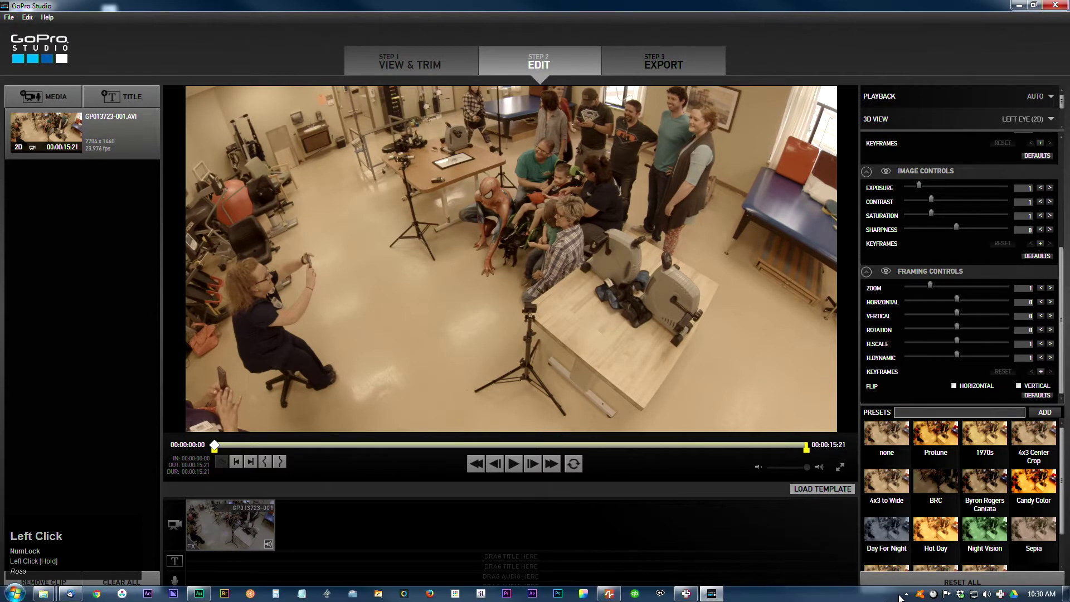
{"action": "left_click", "coordinate": [906, 595]}
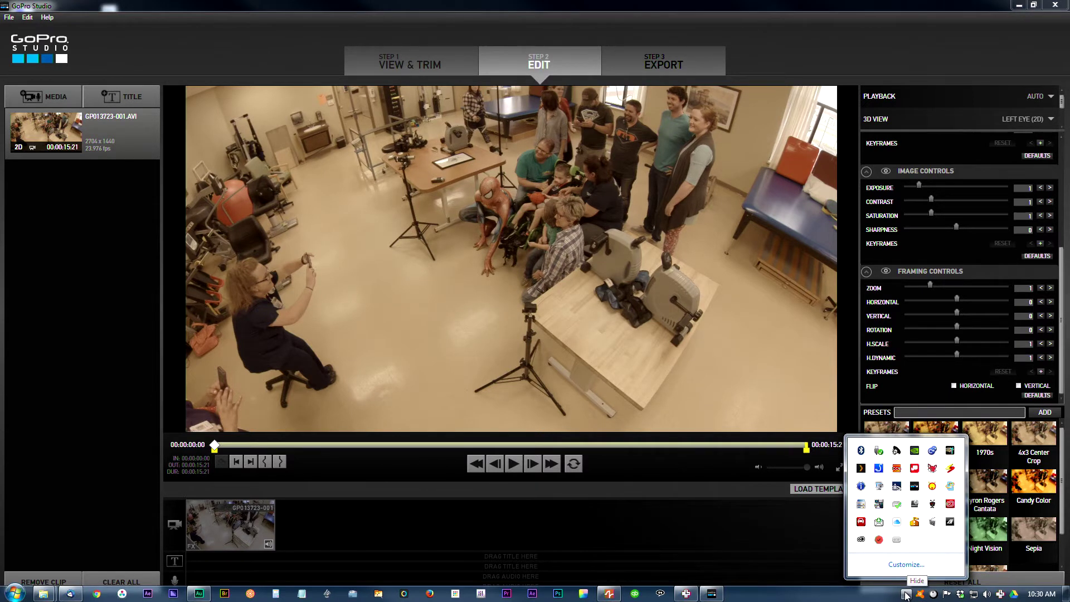
{"action": "left_click", "coordinate": [914, 486]}
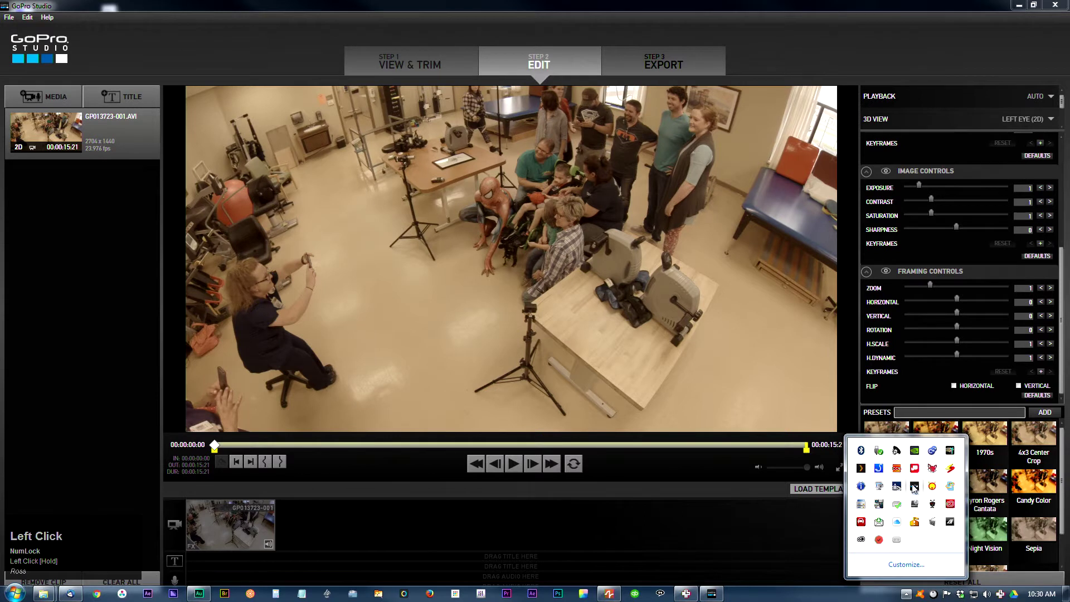
{"action": "mouse_move", "coordinate": [936, 494]}
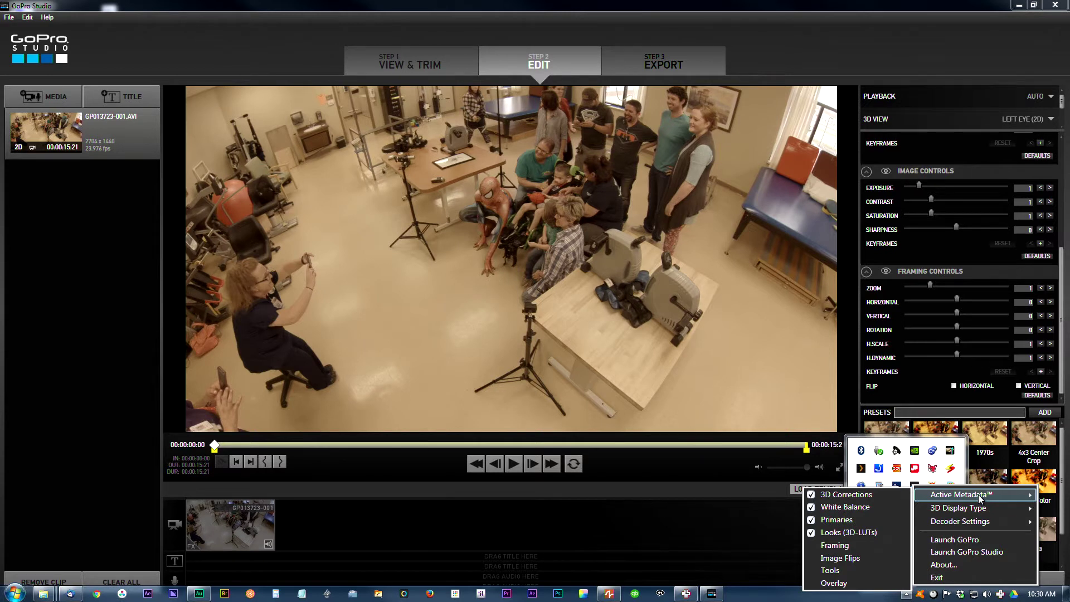
{"action": "left_click", "coordinate": [984, 164]}
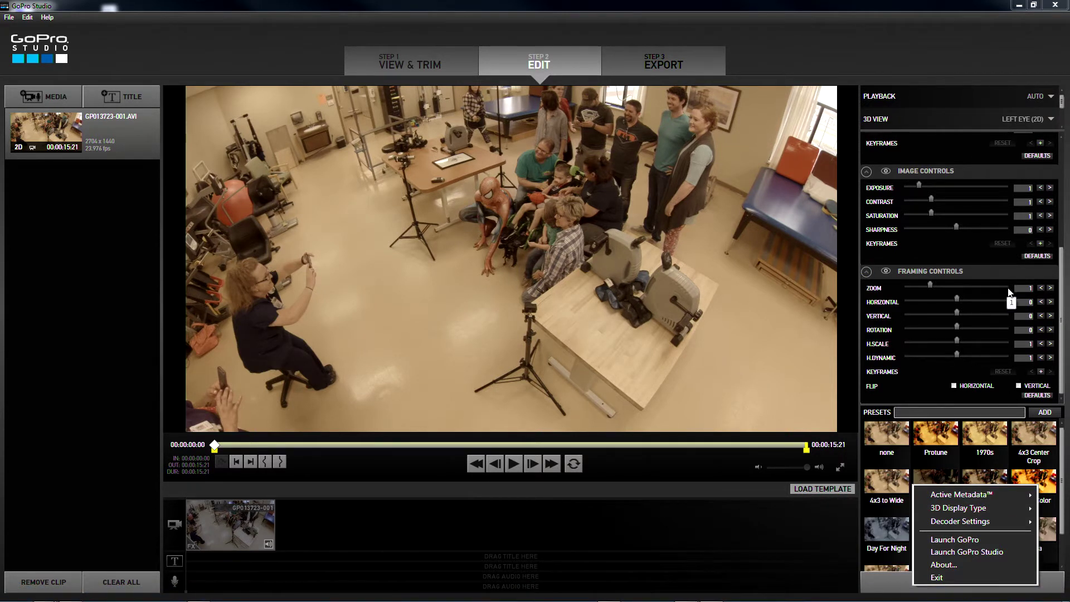
{"action": "mouse_move", "coordinate": [977, 496]}
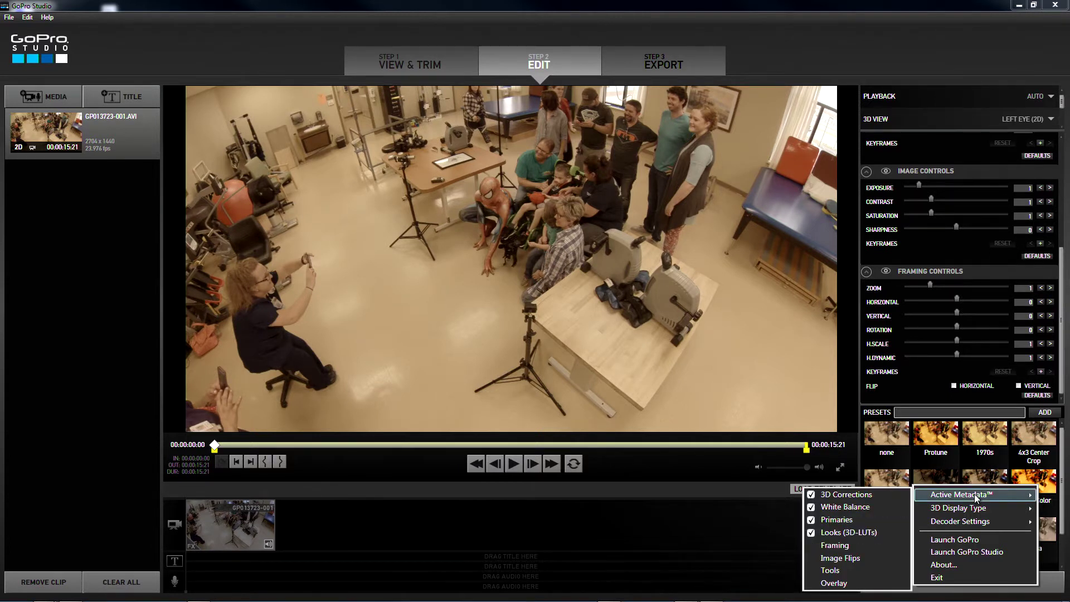
- Try the 1970s, Candy Color and BRC presets on the source clip, and return to the none preset
{"action": "left_click", "coordinate": [992, 434]}
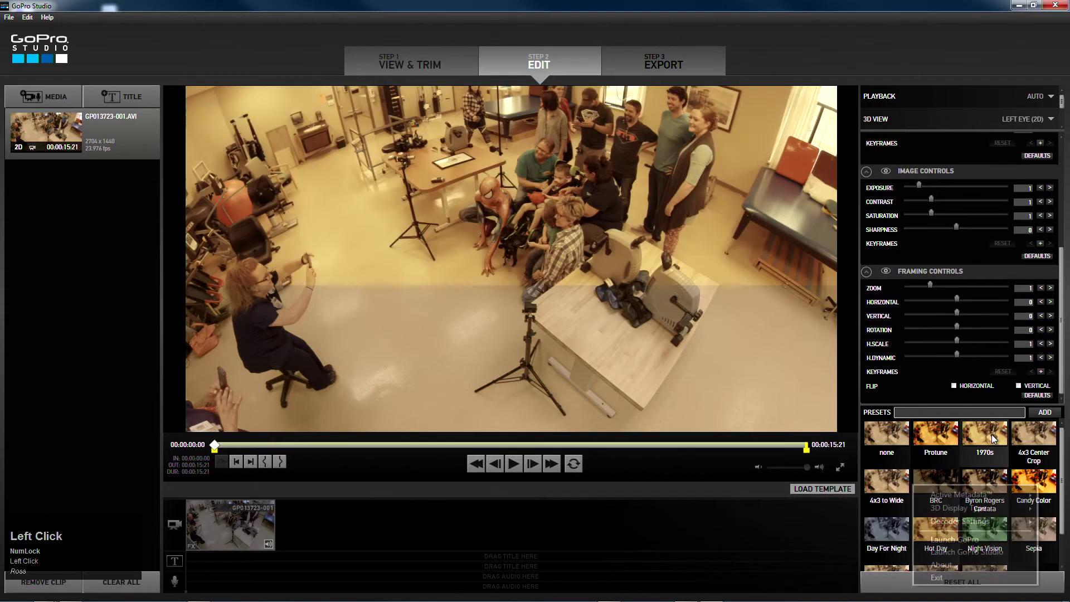
{"action": "left_click", "coordinate": [1034, 481]}
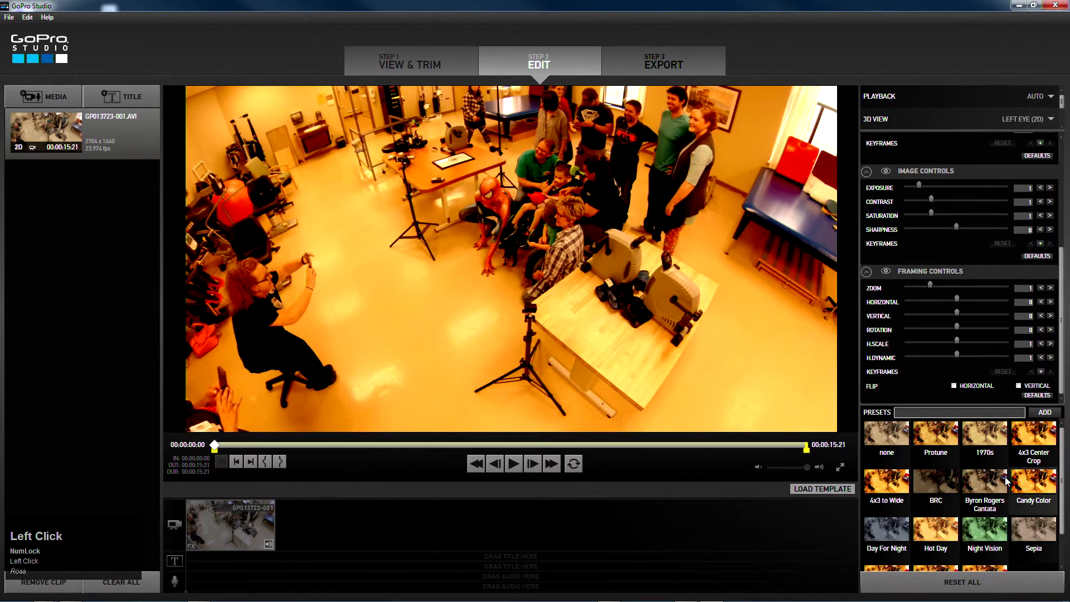
{"action": "left_click", "coordinate": [953, 481]}
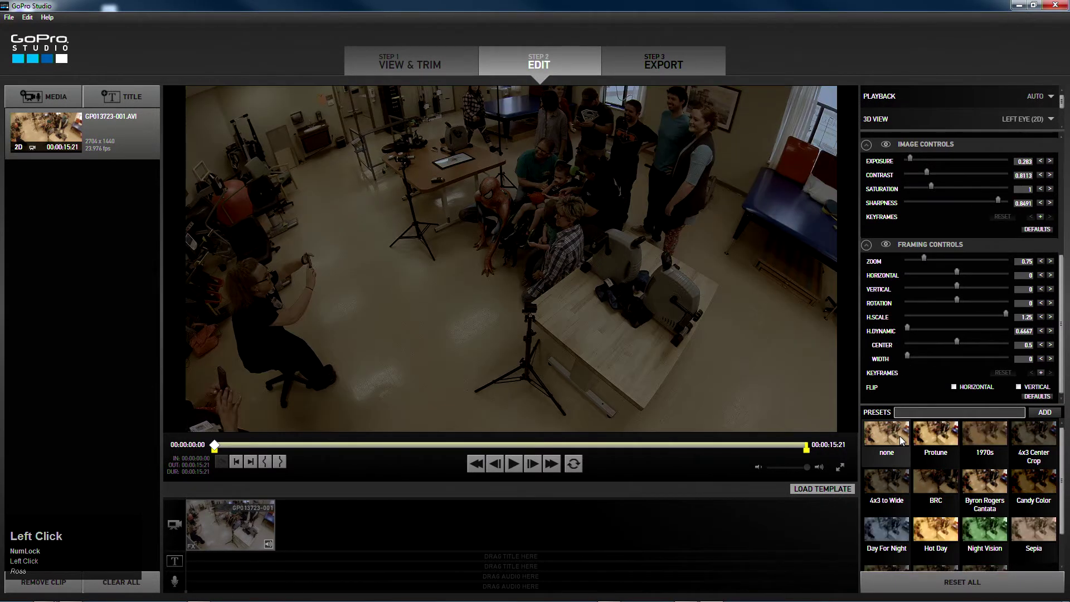
{"action": "left_click", "coordinate": [899, 436]}
- Turn off 3D Corrections and White Balance in the Active Metadata settings of the GoPro tray utility
{"action": "left_click", "coordinate": [906, 594]}
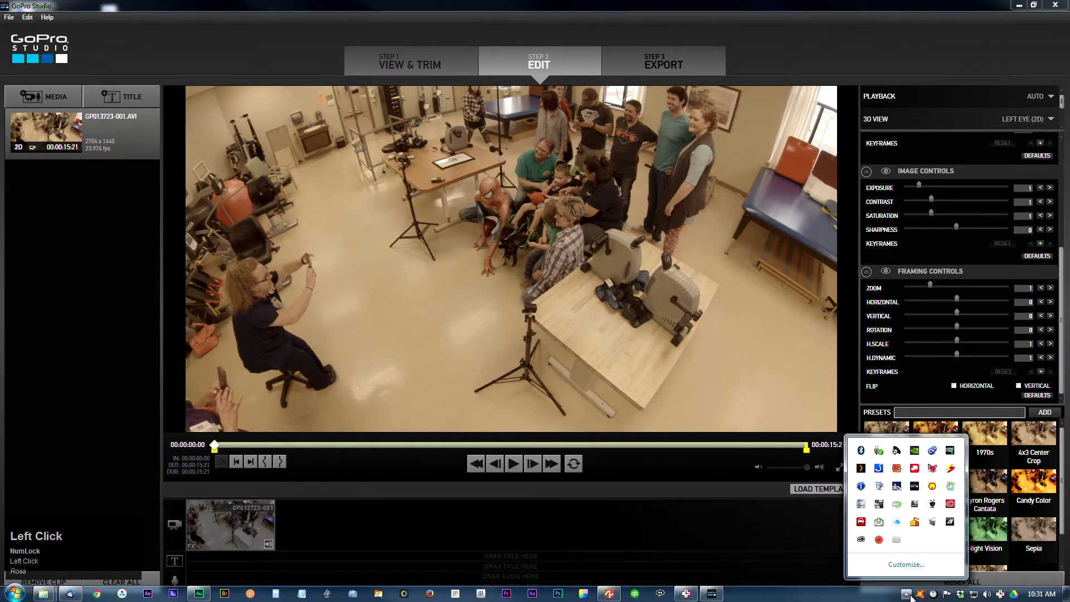
{"action": "left_click", "coordinate": [915, 486]}
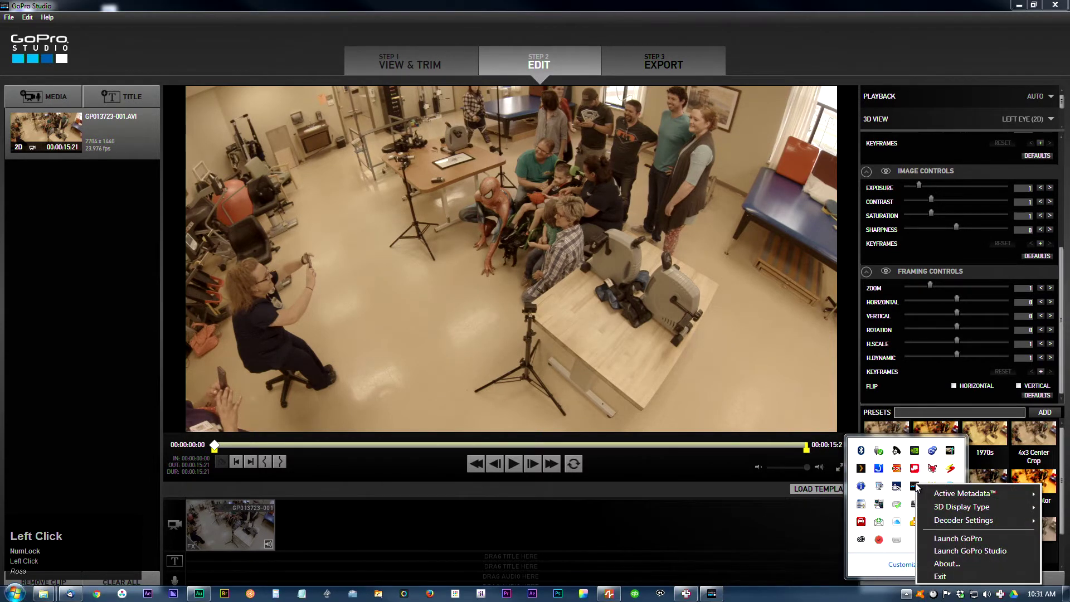
{"action": "mouse_move", "coordinate": [940, 493]}
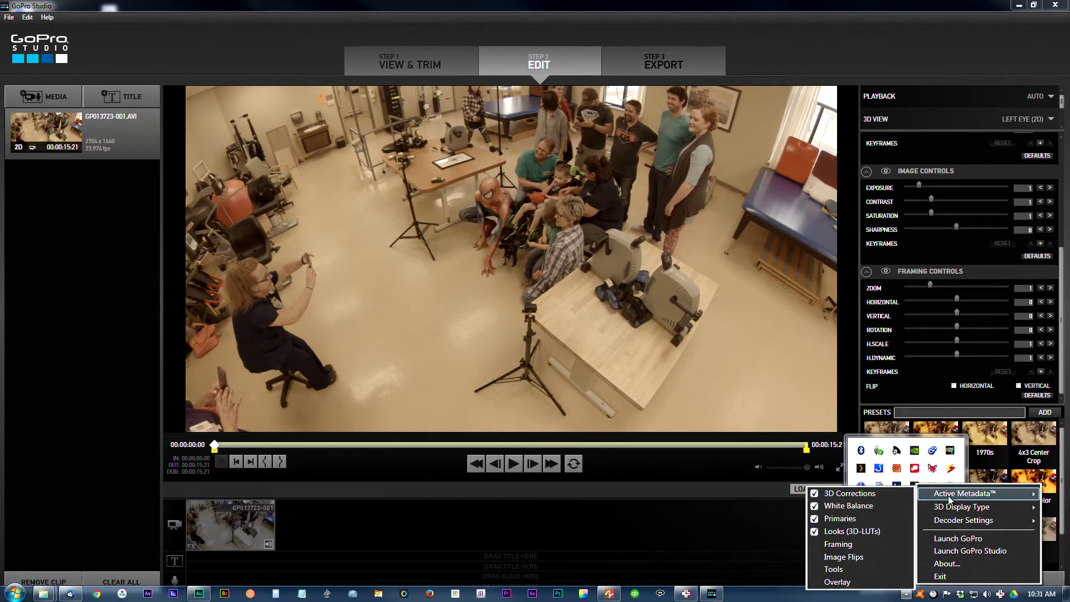
{"action": "left_click", "coordinate": [859, 496]}
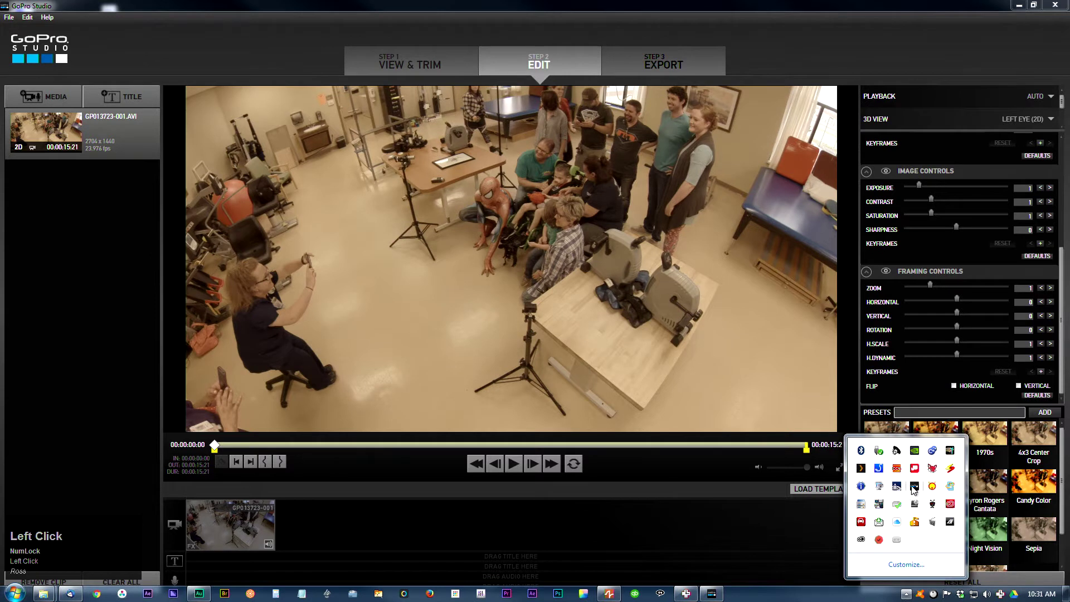
{"action": "right_click", "coordinate": [914, 487]}
{"action": "mouse_move", "coordinate": [947, 497]}
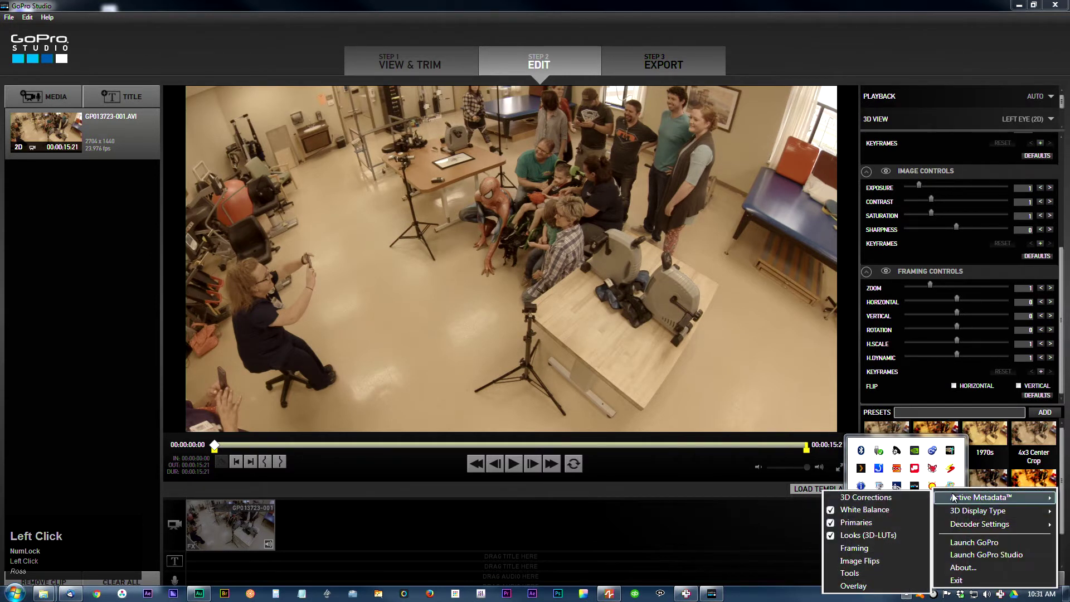
{"action": "left_click", "coordinate": [871, 512]}
- Turn off Primaries and Looks (3D-LUTs) in the Active Metadata settings of the GoPro tray utility
{"action": "left_click", "coordinate": [912, 496]}
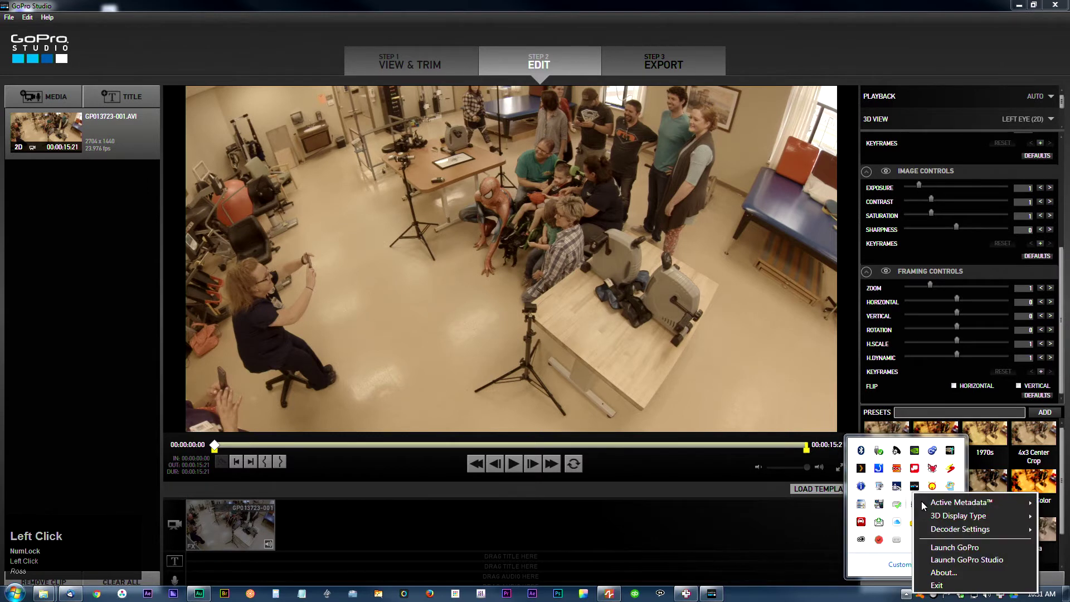
{"action": "left_click", "coordinate": [891, 524]}
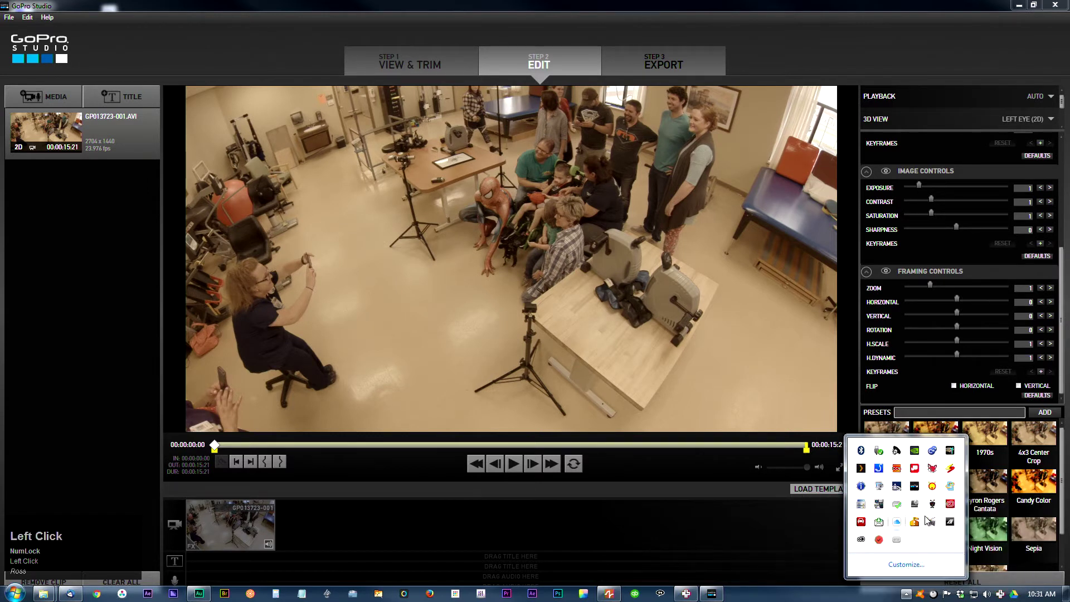
{"action": "left_click", "coordinate": [914, 486]}
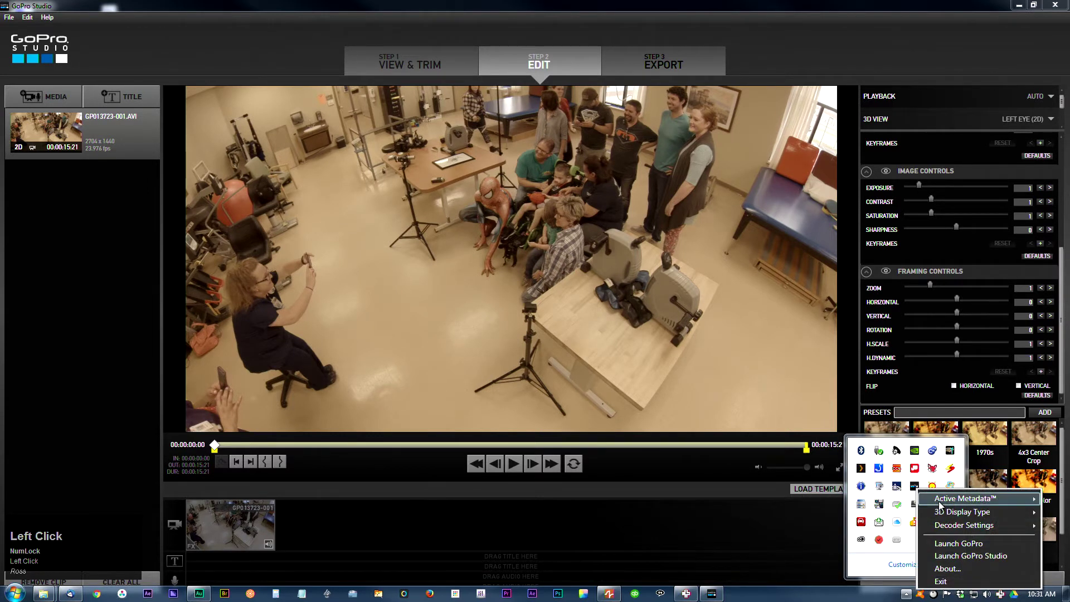
{"action": "mouse_move", "coordinate": [938, 501]}
{"action": "left_click", "coordinate": [859, 538]}
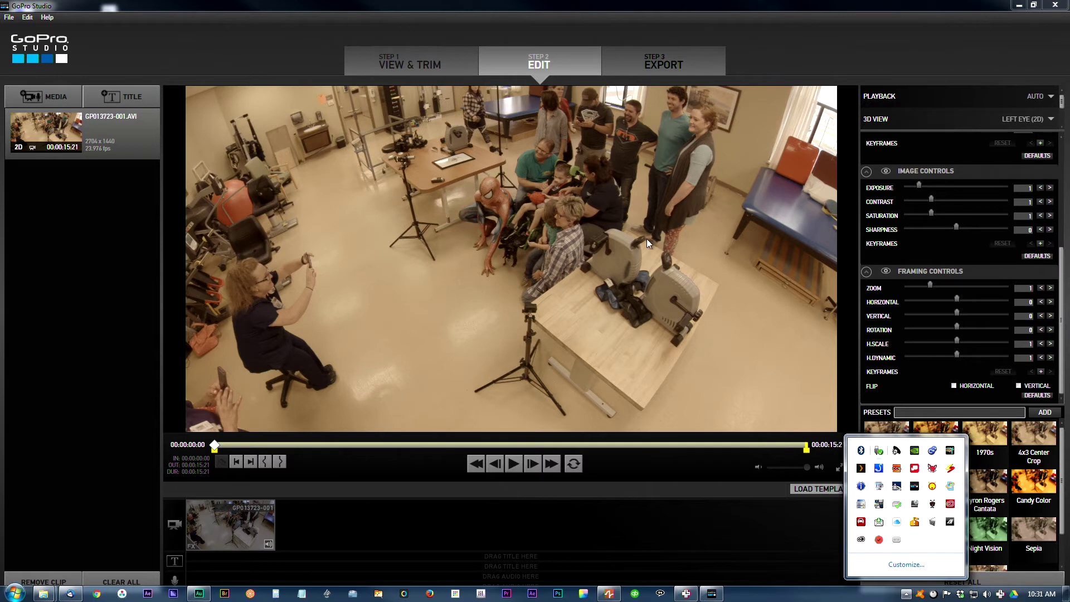
- Switch to Windows Explorer and locate the converted file GP013723-001.avi on Temp Drive (H:)
{"action": "left_click", "coordinate": [106, 132]}
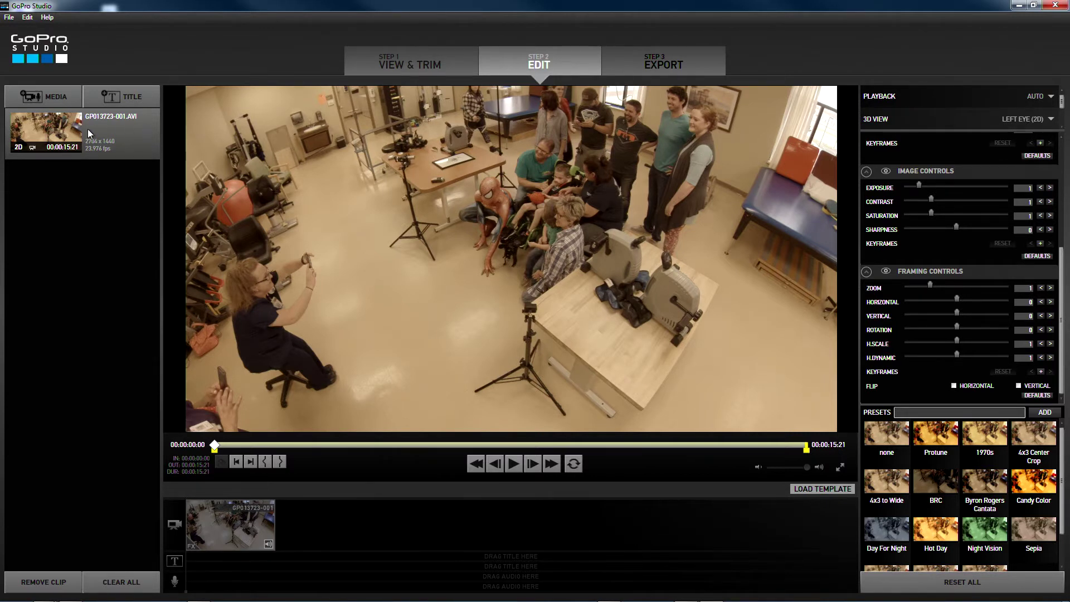
{"action": "left_click_drag", "start_coordinate": [0, 102], "coordinate": [520, 52]}
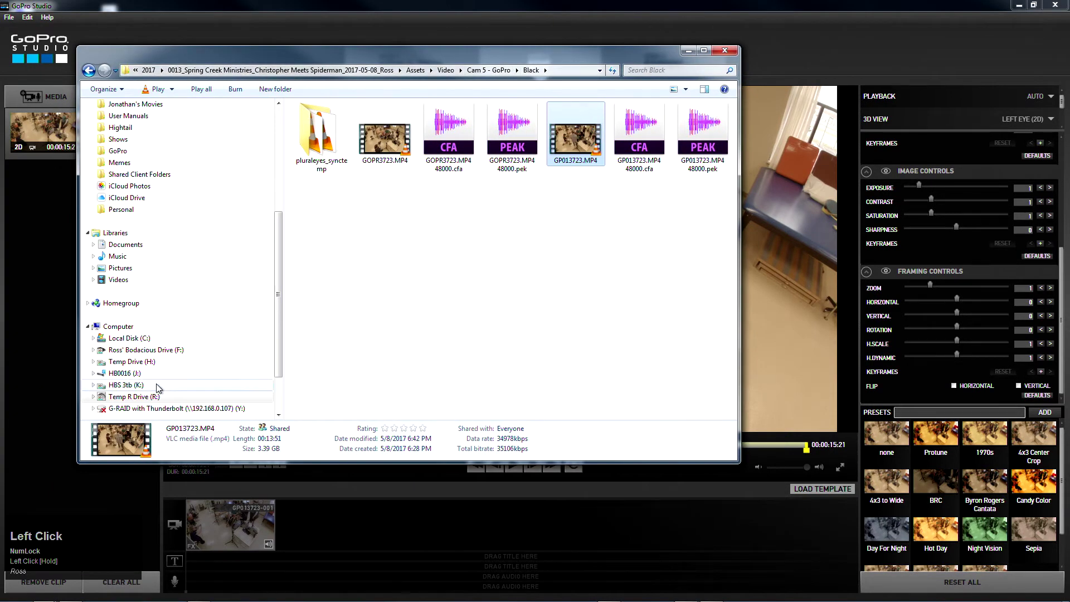
{"action": "left_click", "coordinate": [184, 363]}
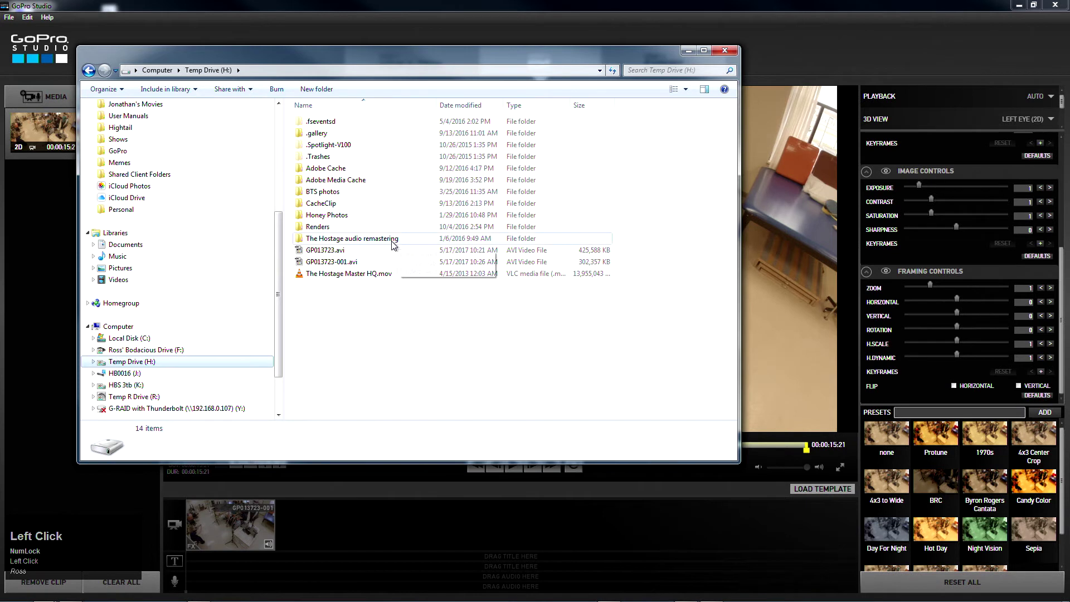
{"action": "left_click", "coordinate": [352, 267]}
{"action": "left_click_drag", "start_coordinate": [352, 267], "coordinate": [379, 292]}
{"action": "left_click_drag", "start_coordinate": [389, 54], "coordinate": [3, 63]}
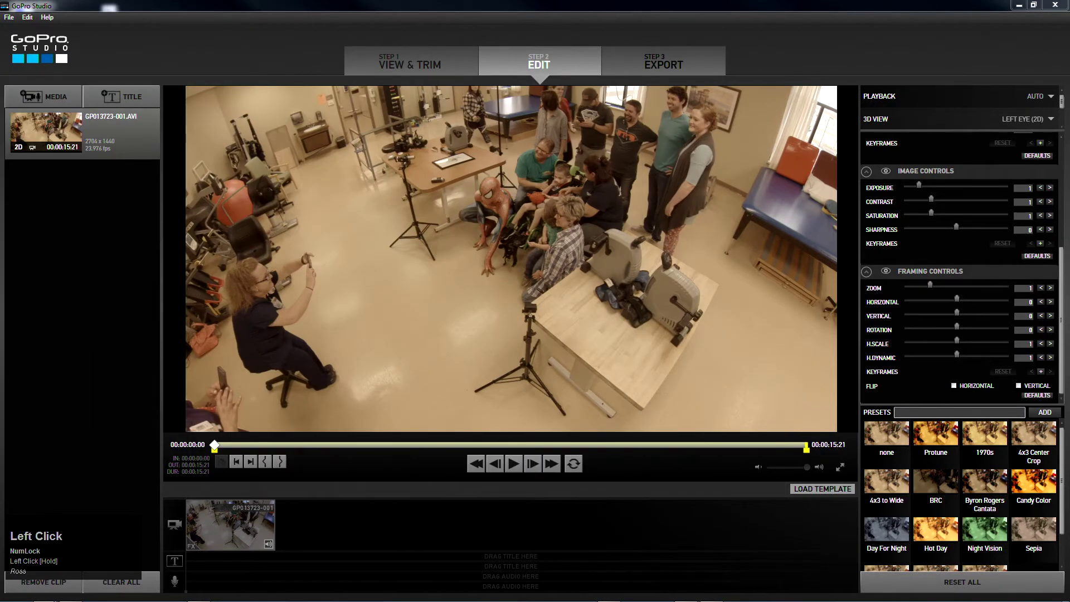
{"action": "left_click_drag", "start_coordinate": [3, 63], "coordinate": [654, 47]}
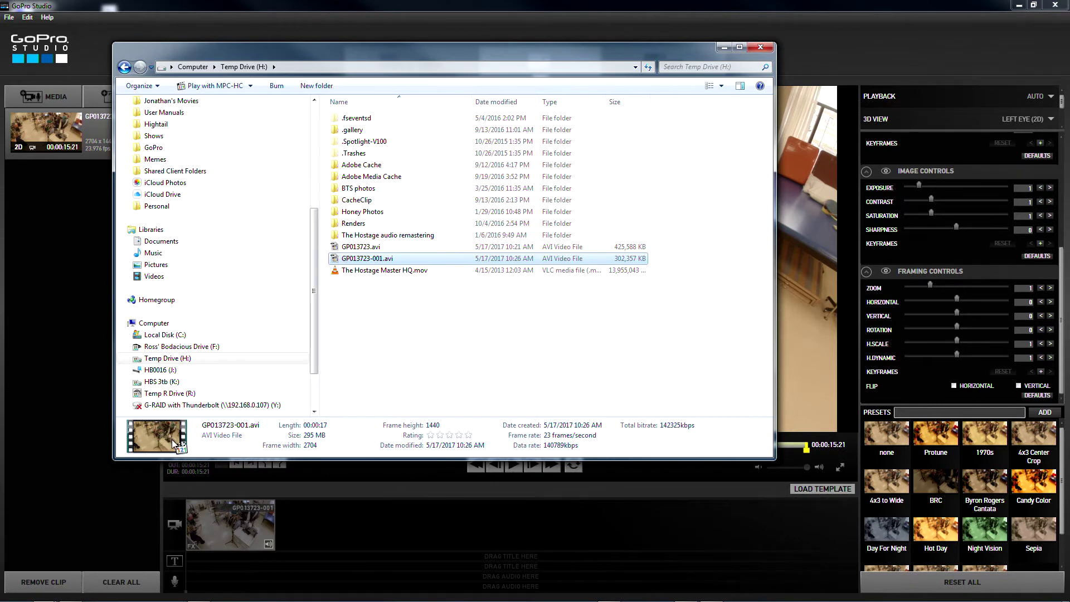
- Check the Active Metadata options of the GoPro tray utility, and minimize the Explorer window to return to GoPro Studio
{"action": "mouse_move", "coordinate": [912, 599]}
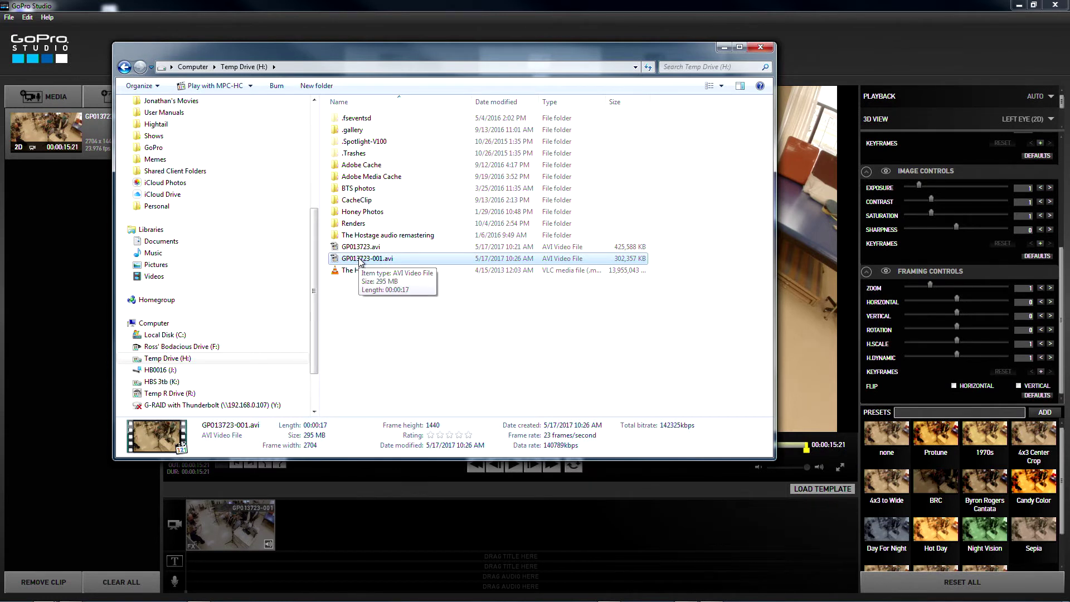
{"action": "left_click", "coordinate": [907, 593]}
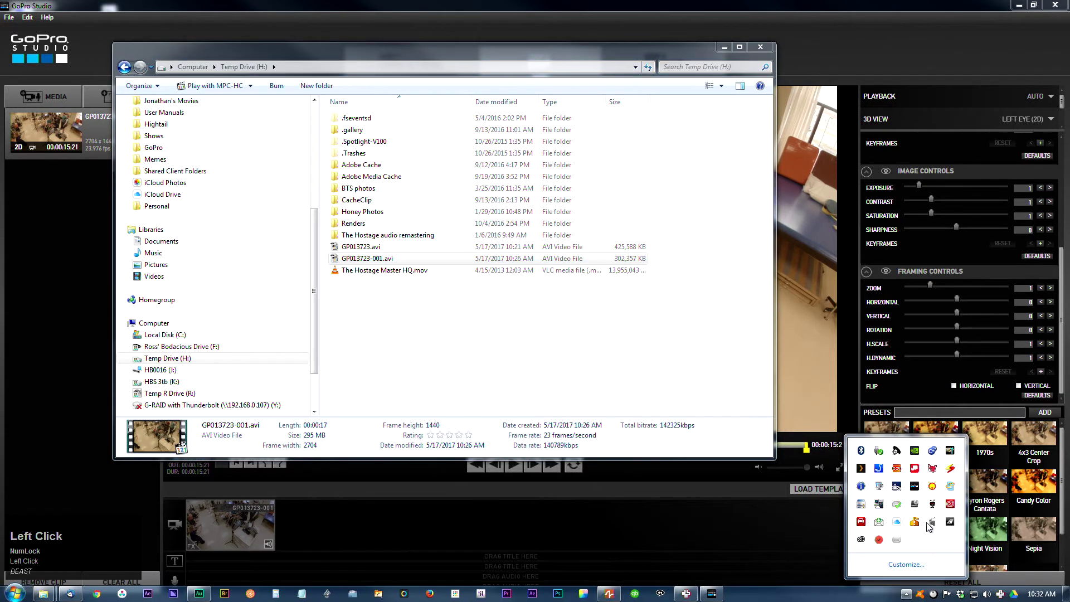
{"action": "right_click", "coordinate": [914, 486]}
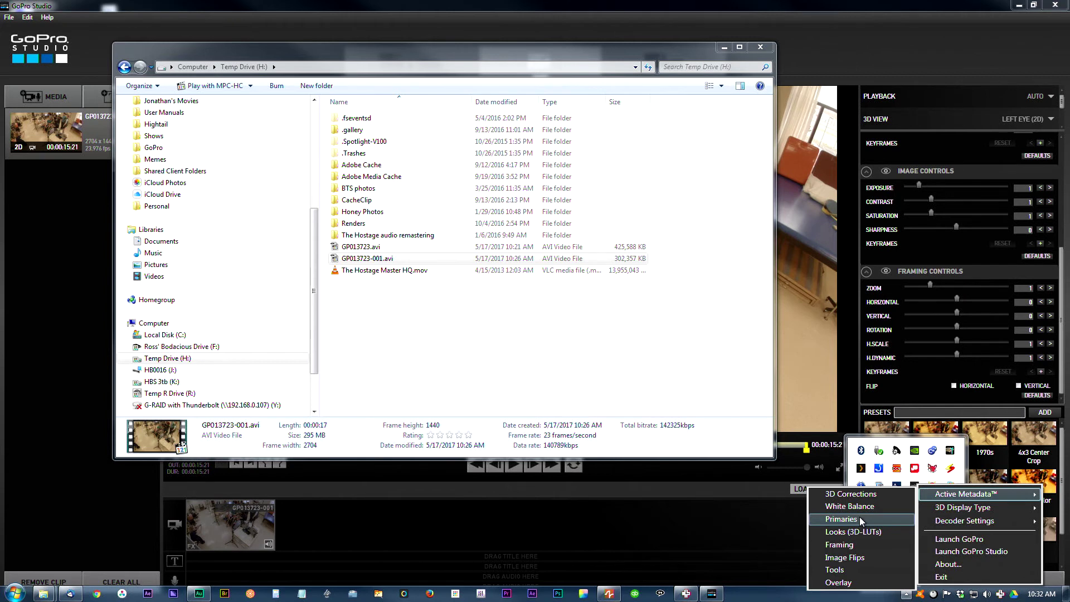
{"action": "left_click", "coordinate": [724, 48]}
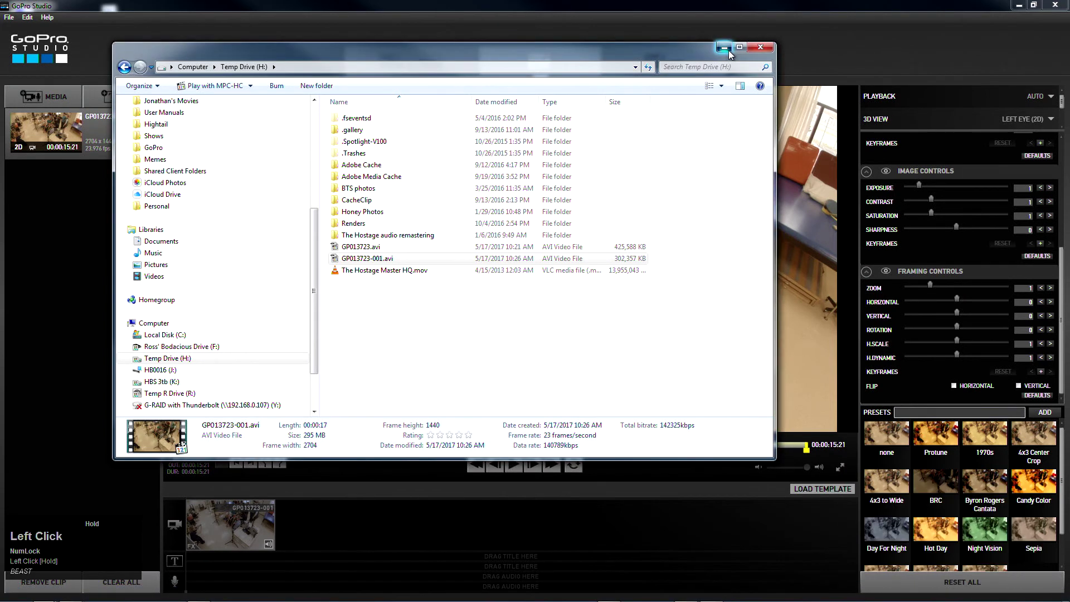
{"action": "left_click", "coordinate": [723, 47]}
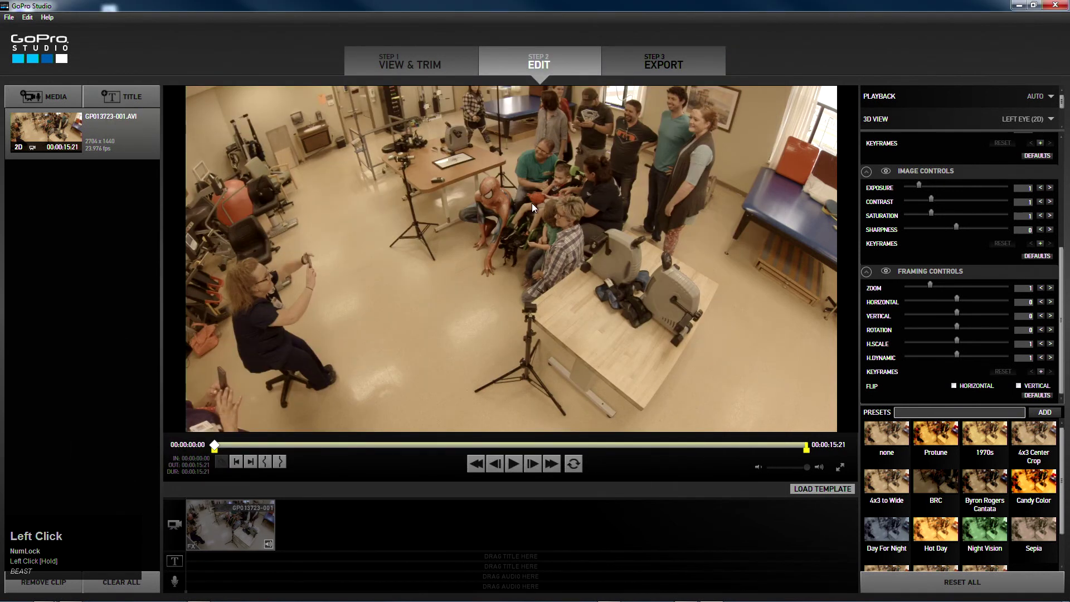